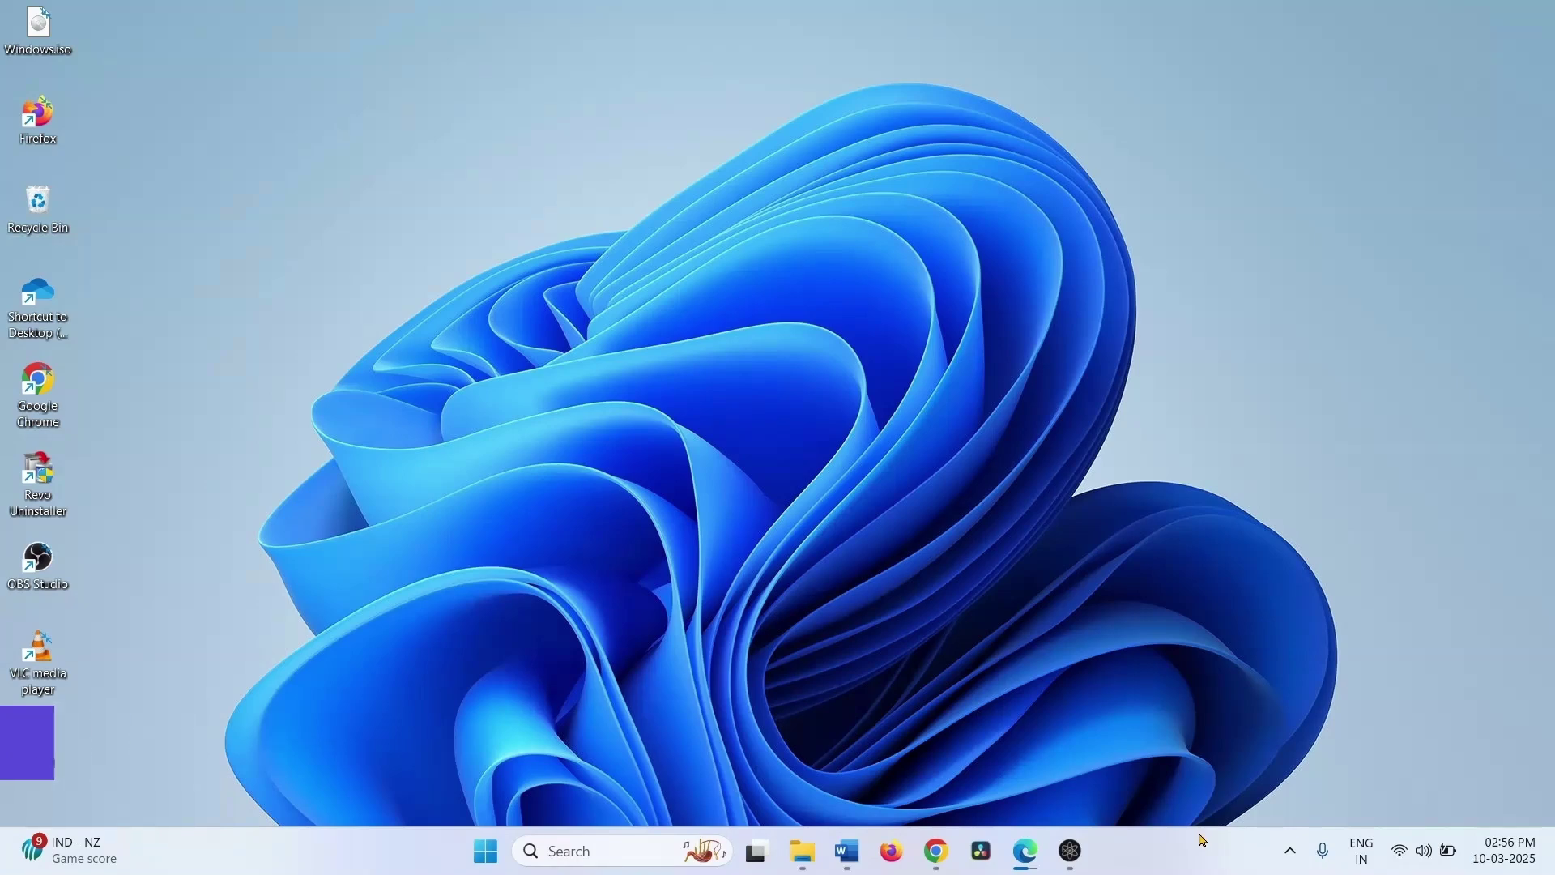
- Restart the Windows Explorer process from Task Manager so the desktop and taskbar reload
right_click(1202, 840)
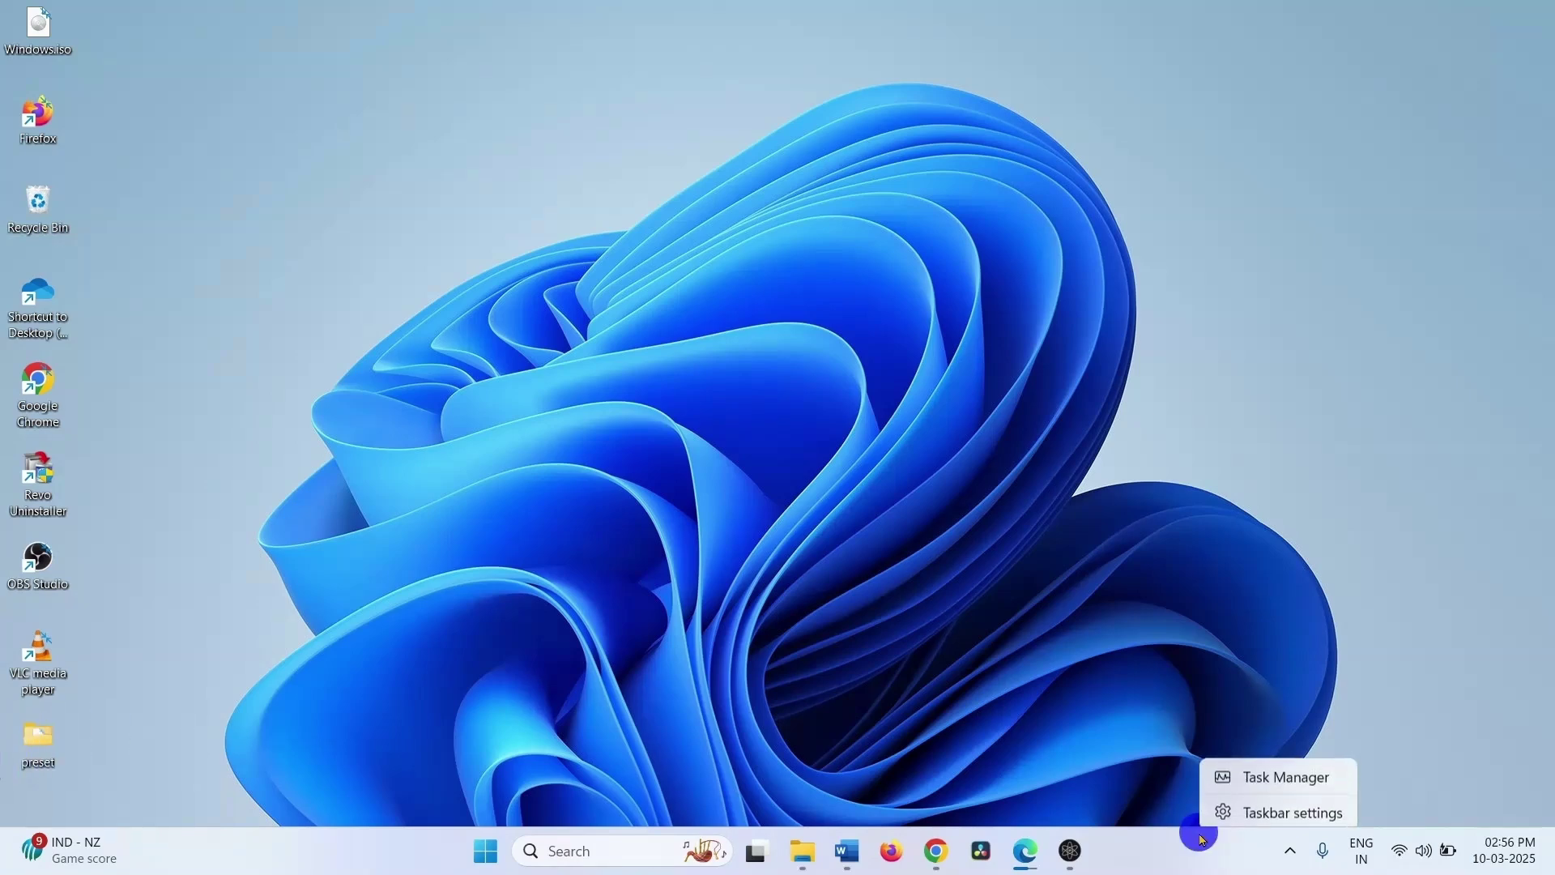
left_click(1274, 776)
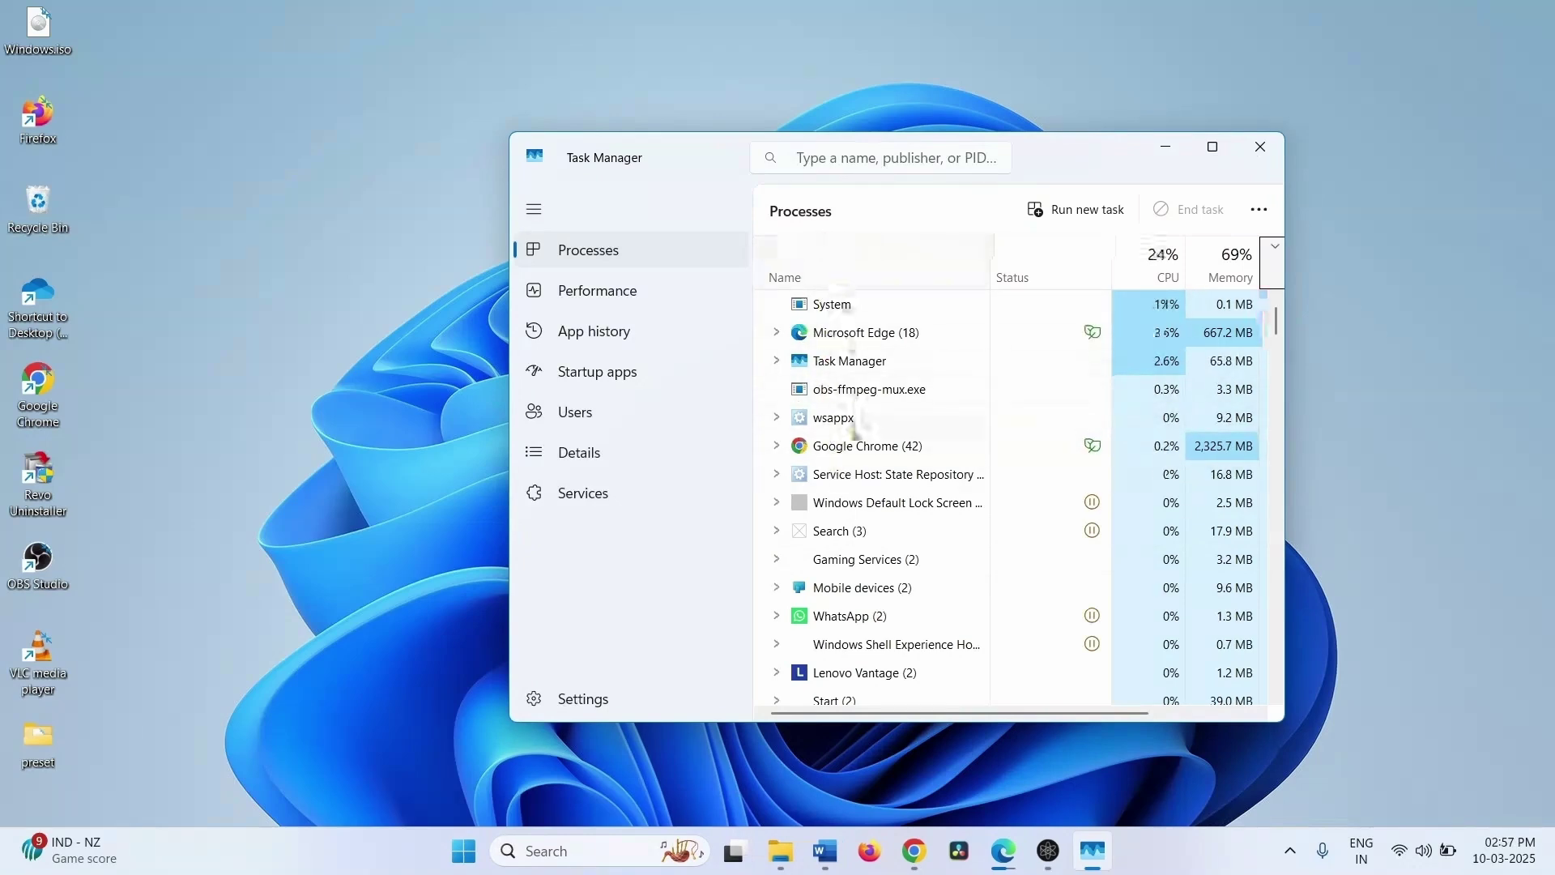
scroll(861, 498, "down", 8)
scroll(861, 498, "down", 8)
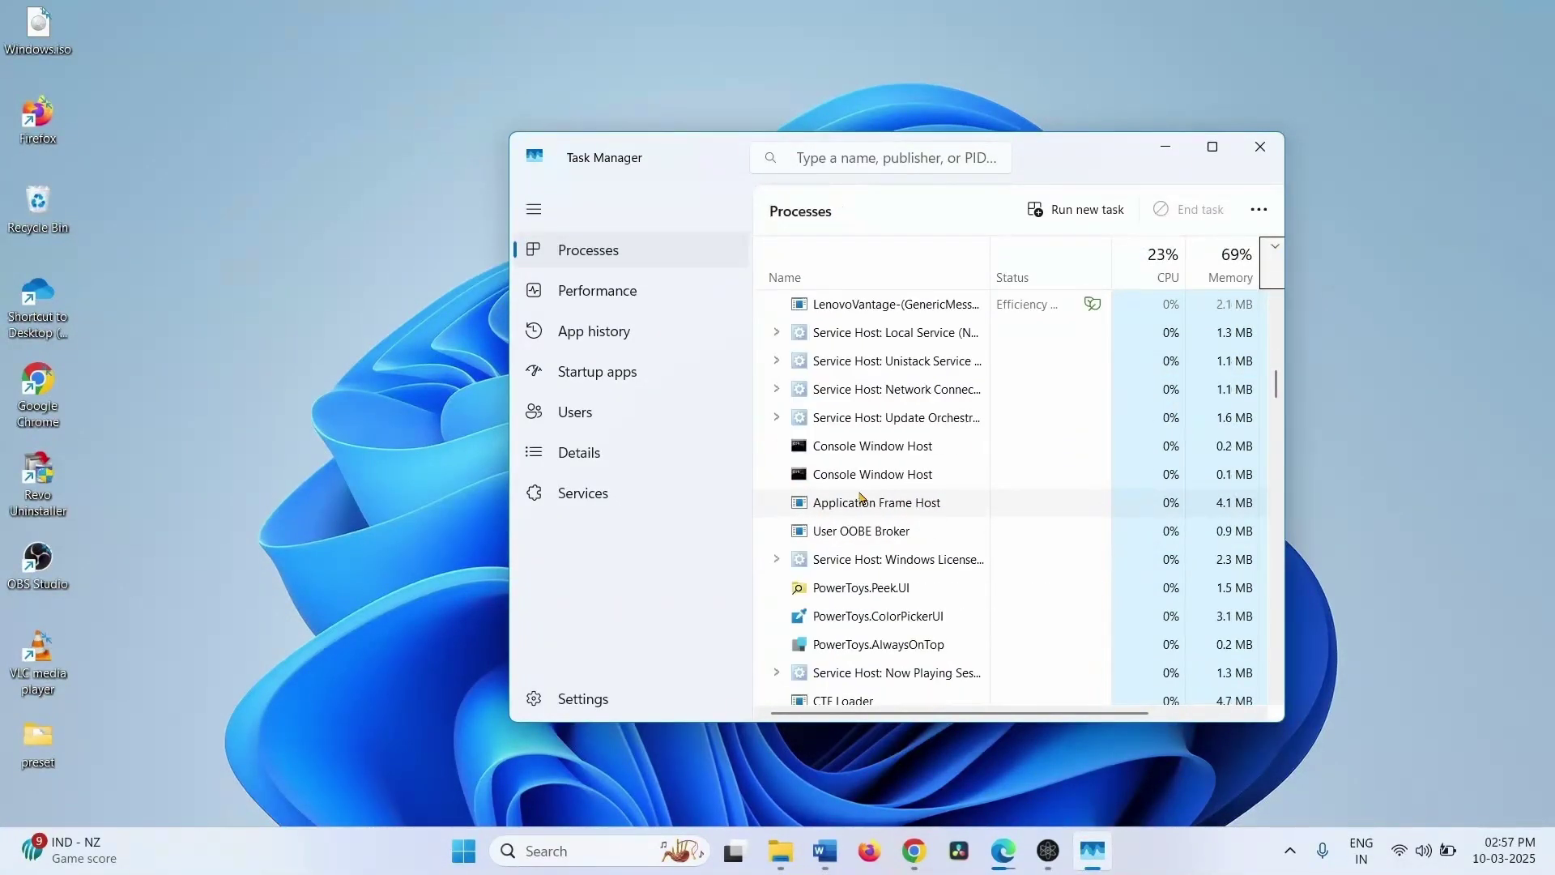
scroll(861, 498, "down", 4)
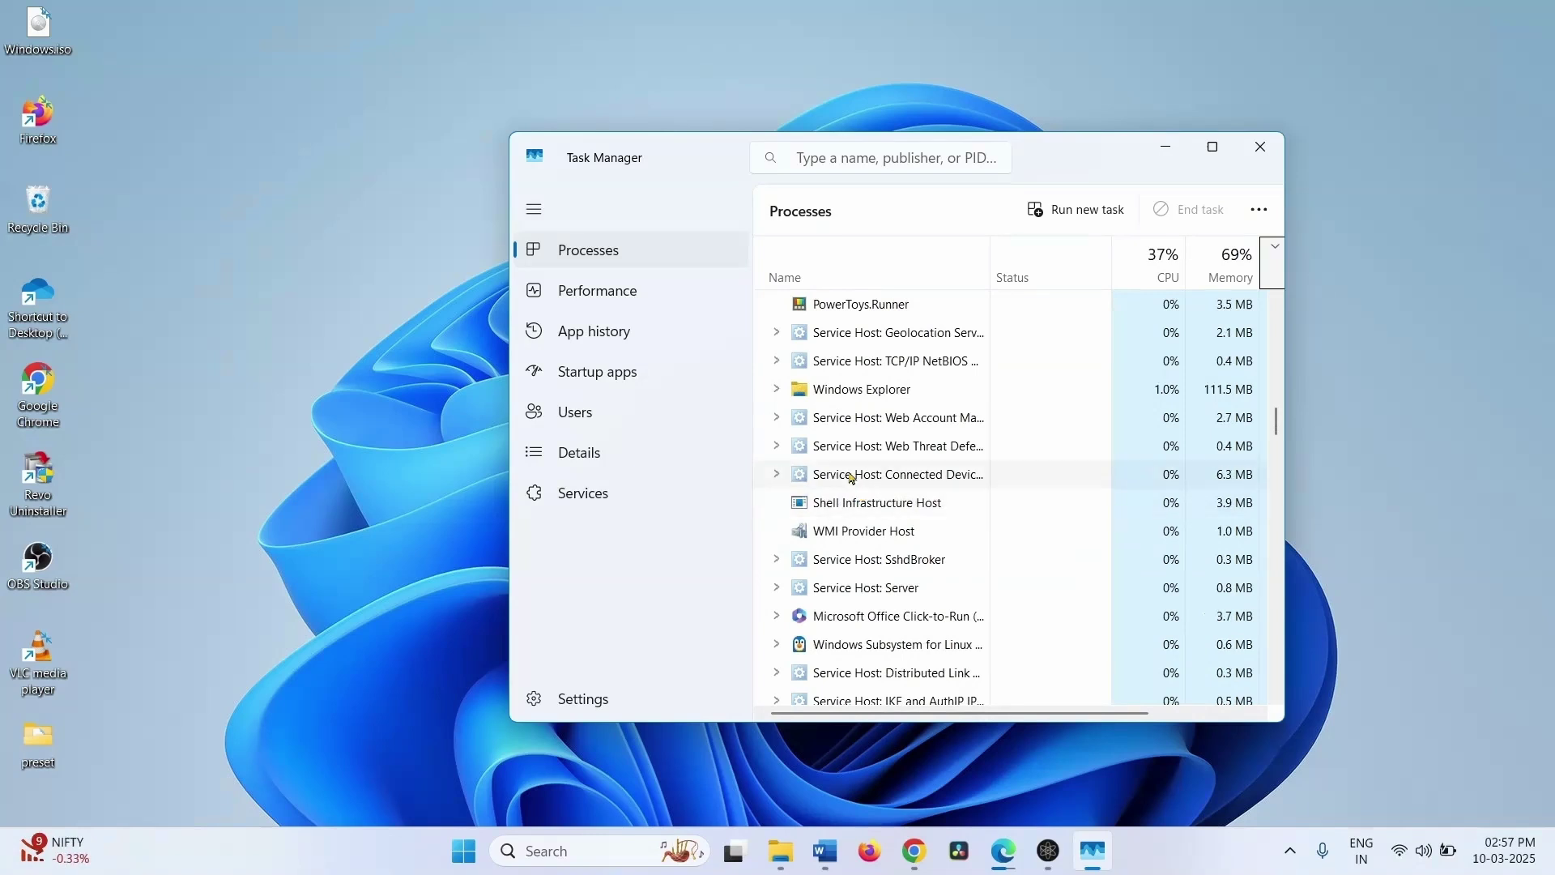
scroll(824, 392, "up", 15)
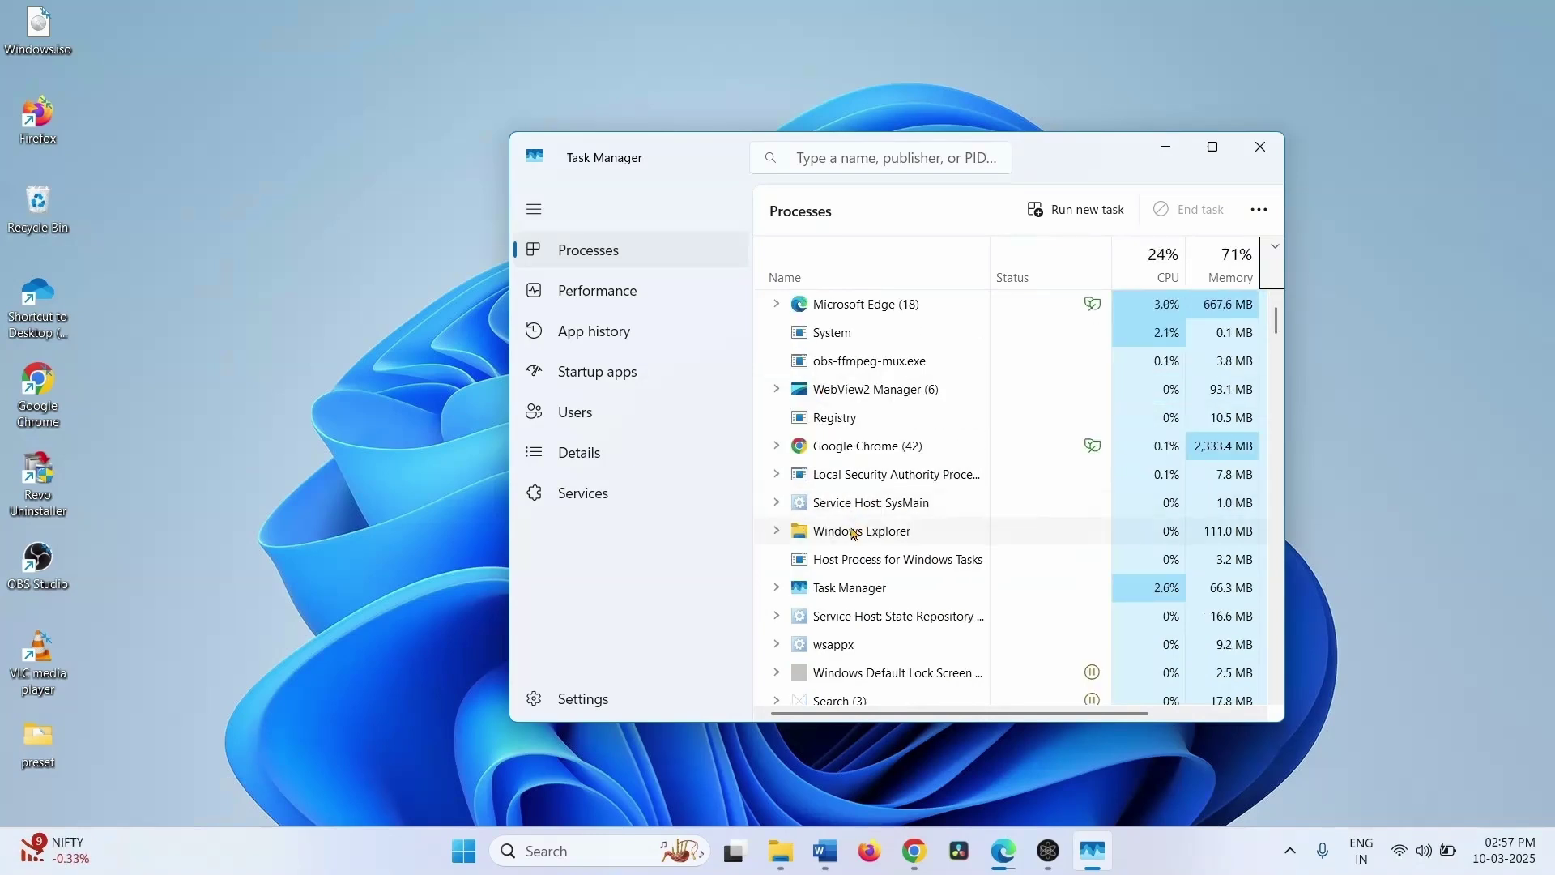
right_click(856, 535)
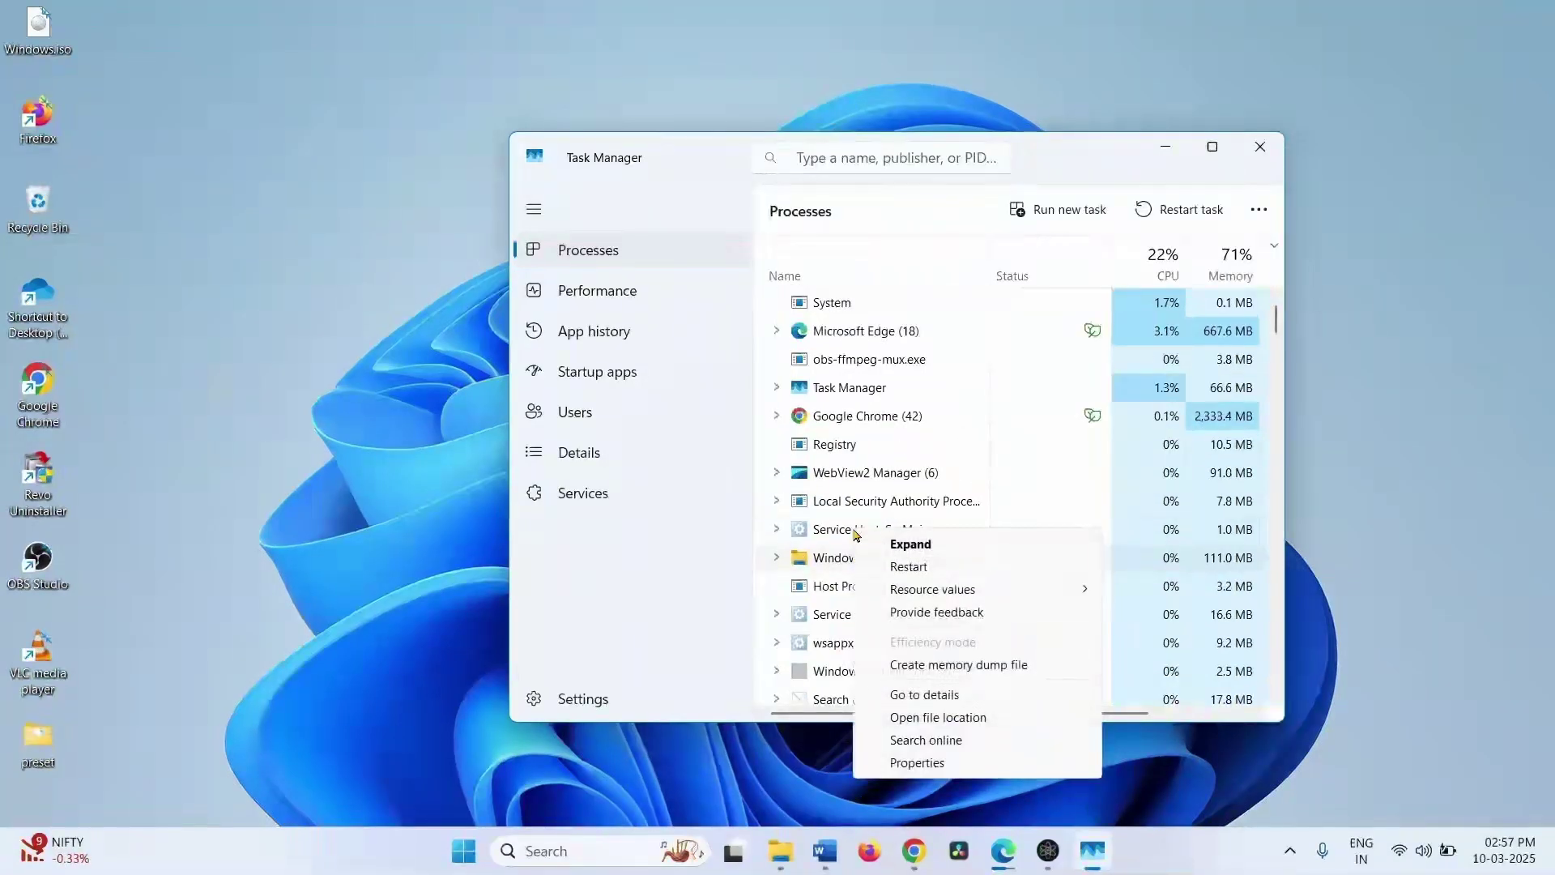
left_click(907, 567)
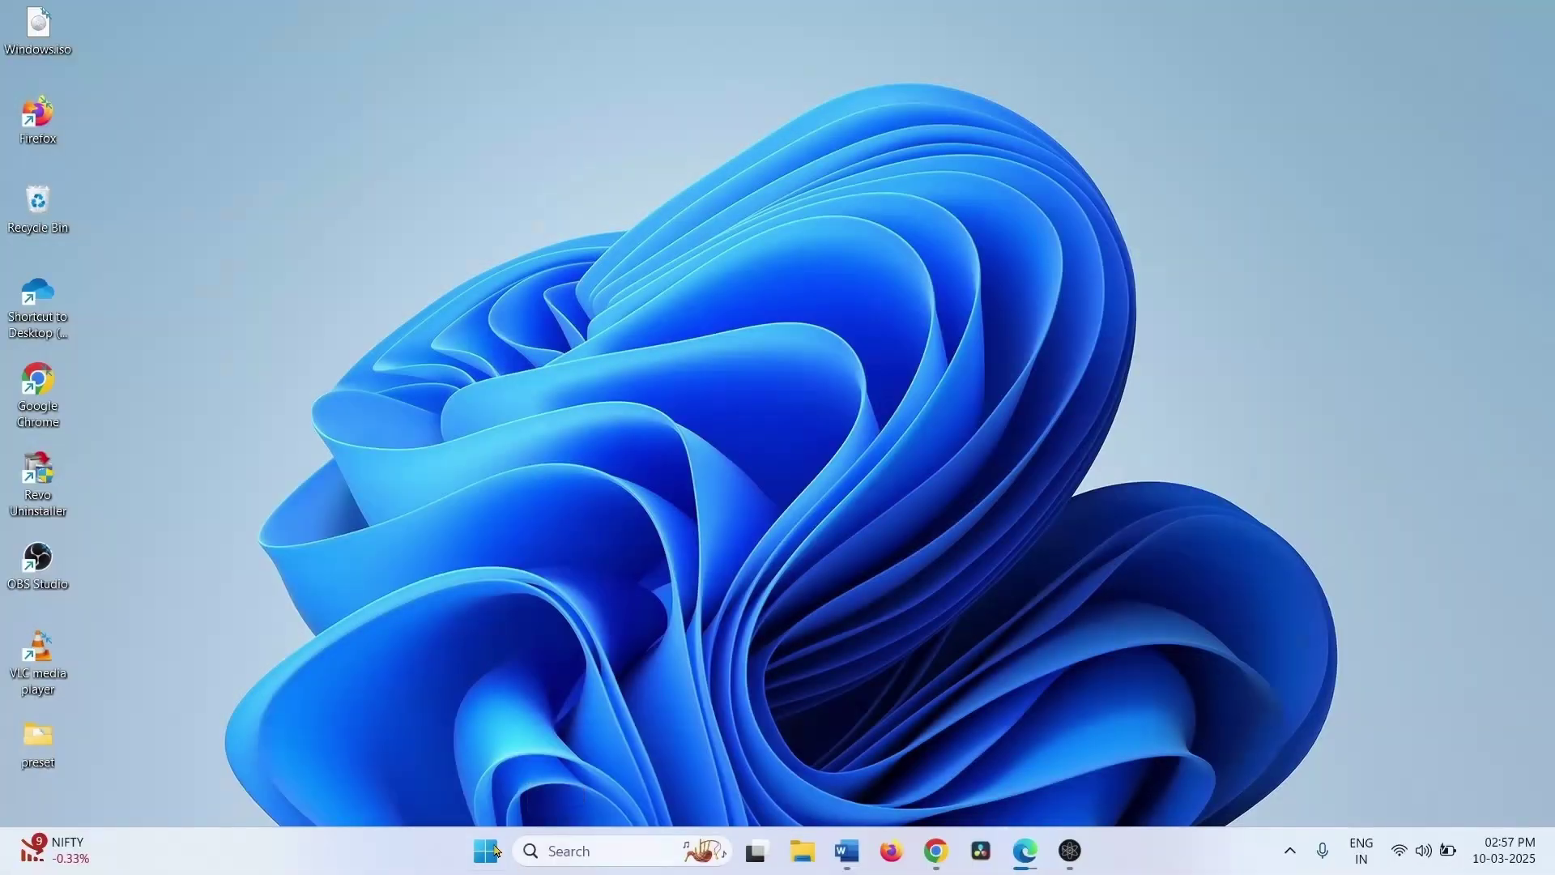
- Launch Settings from the Start menu and go to the Time & language page
left_click(486, 850)
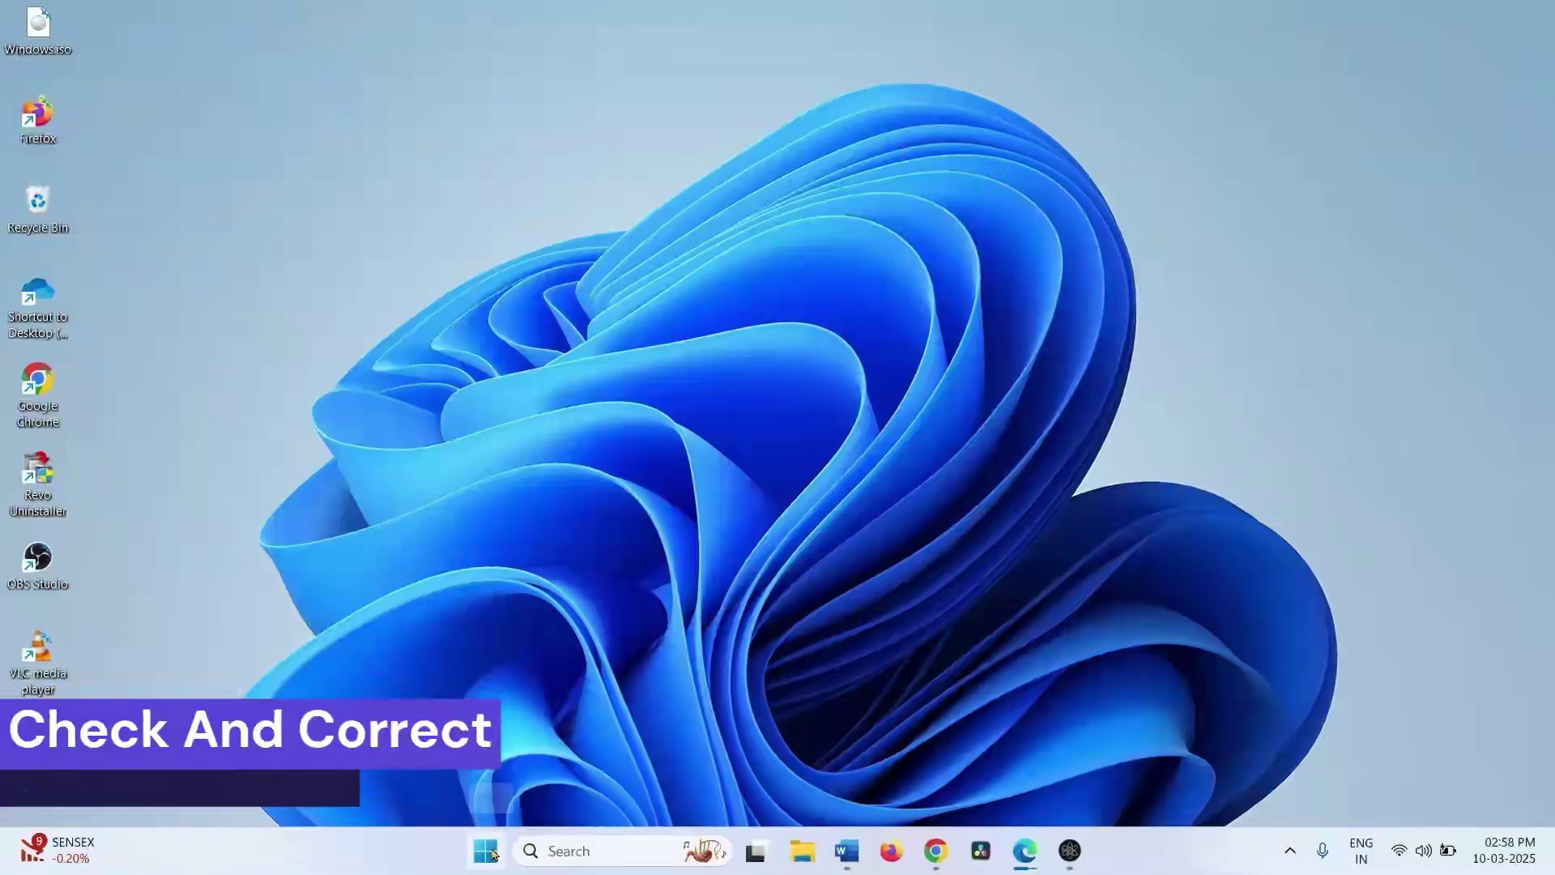
left_click(487, 856)
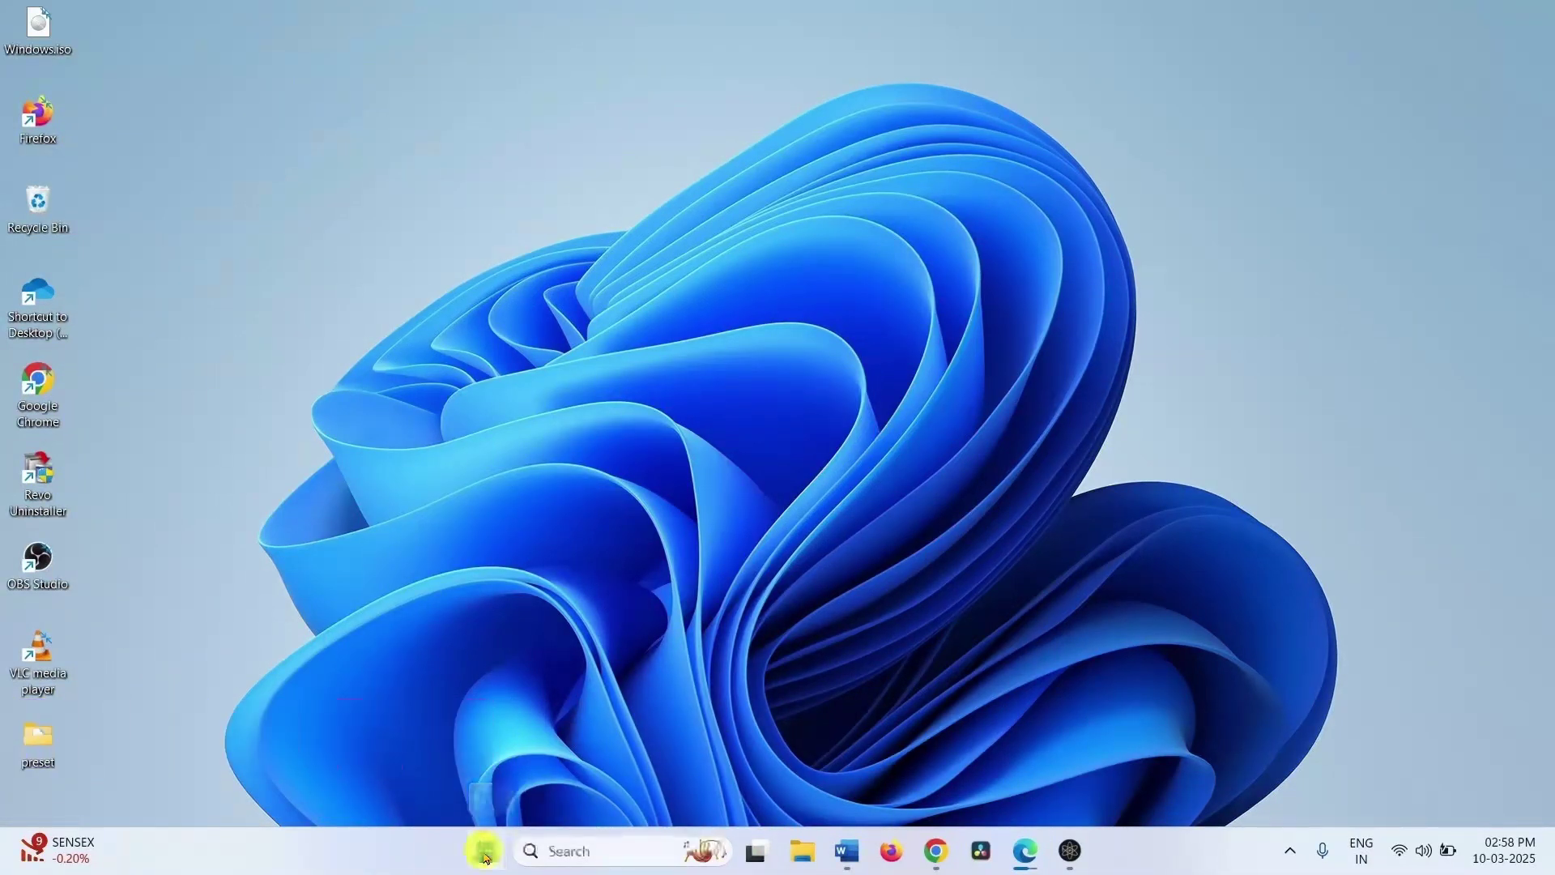
left_click(543, 271)
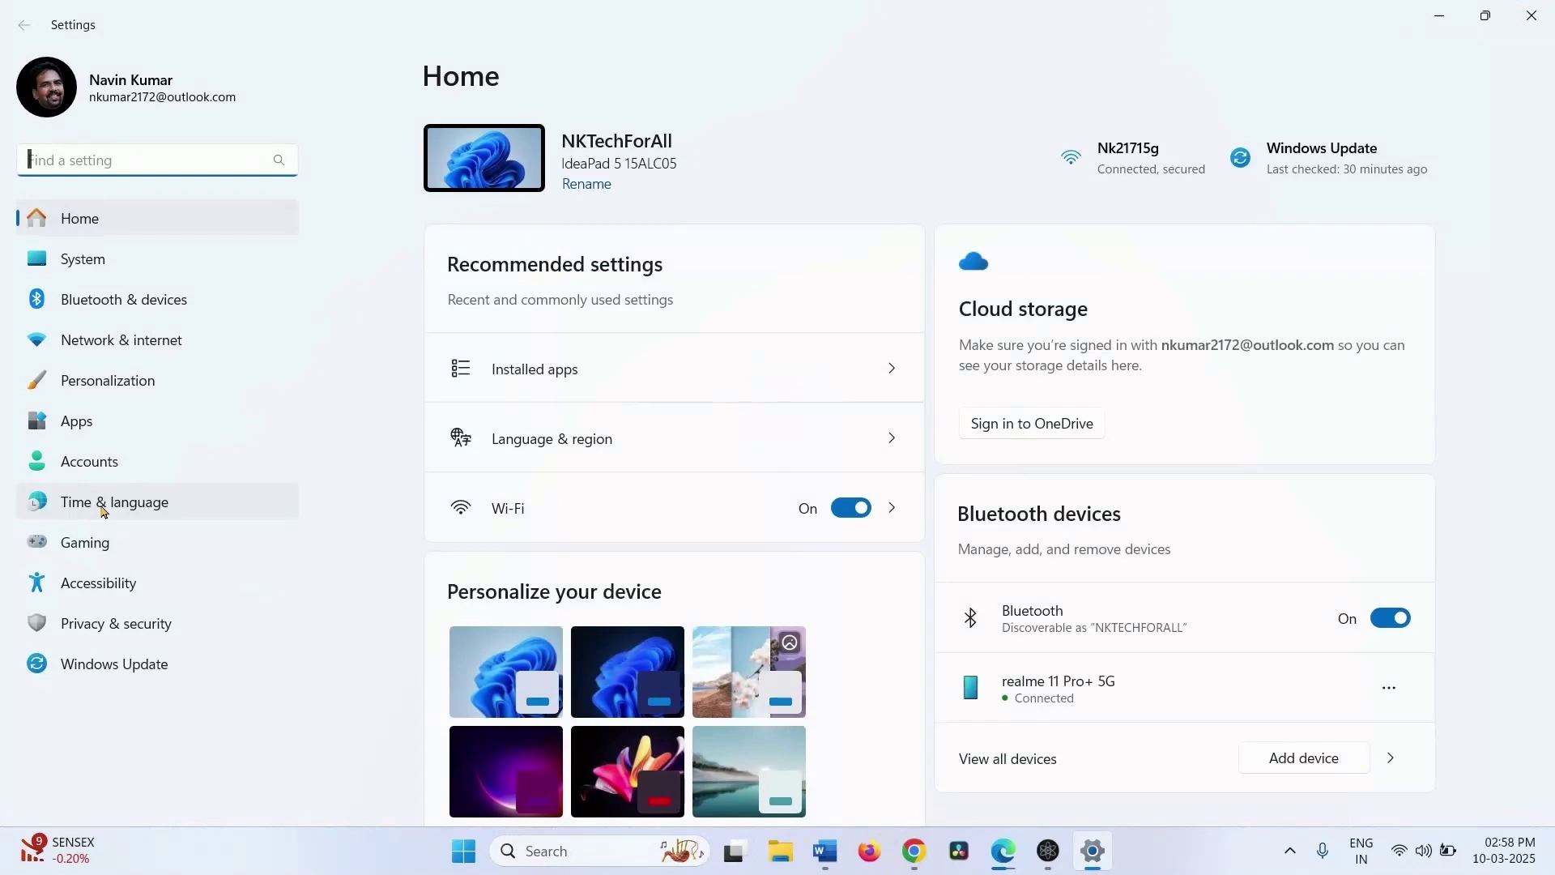
left_click(103, 509)
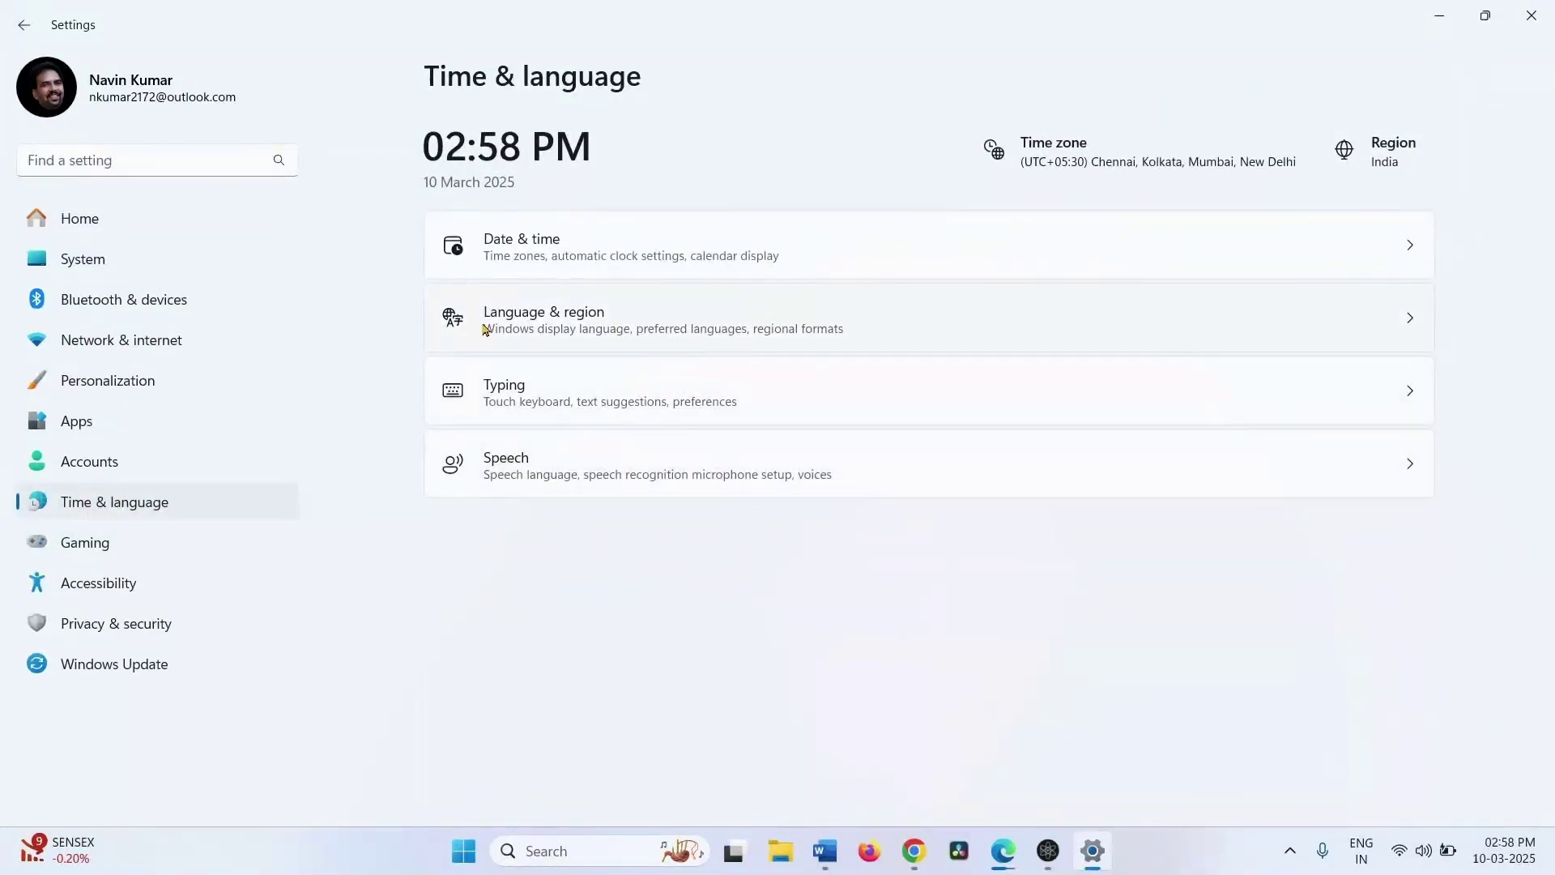
- Go to Language & region and start adding a new language
left_click(583, 319)
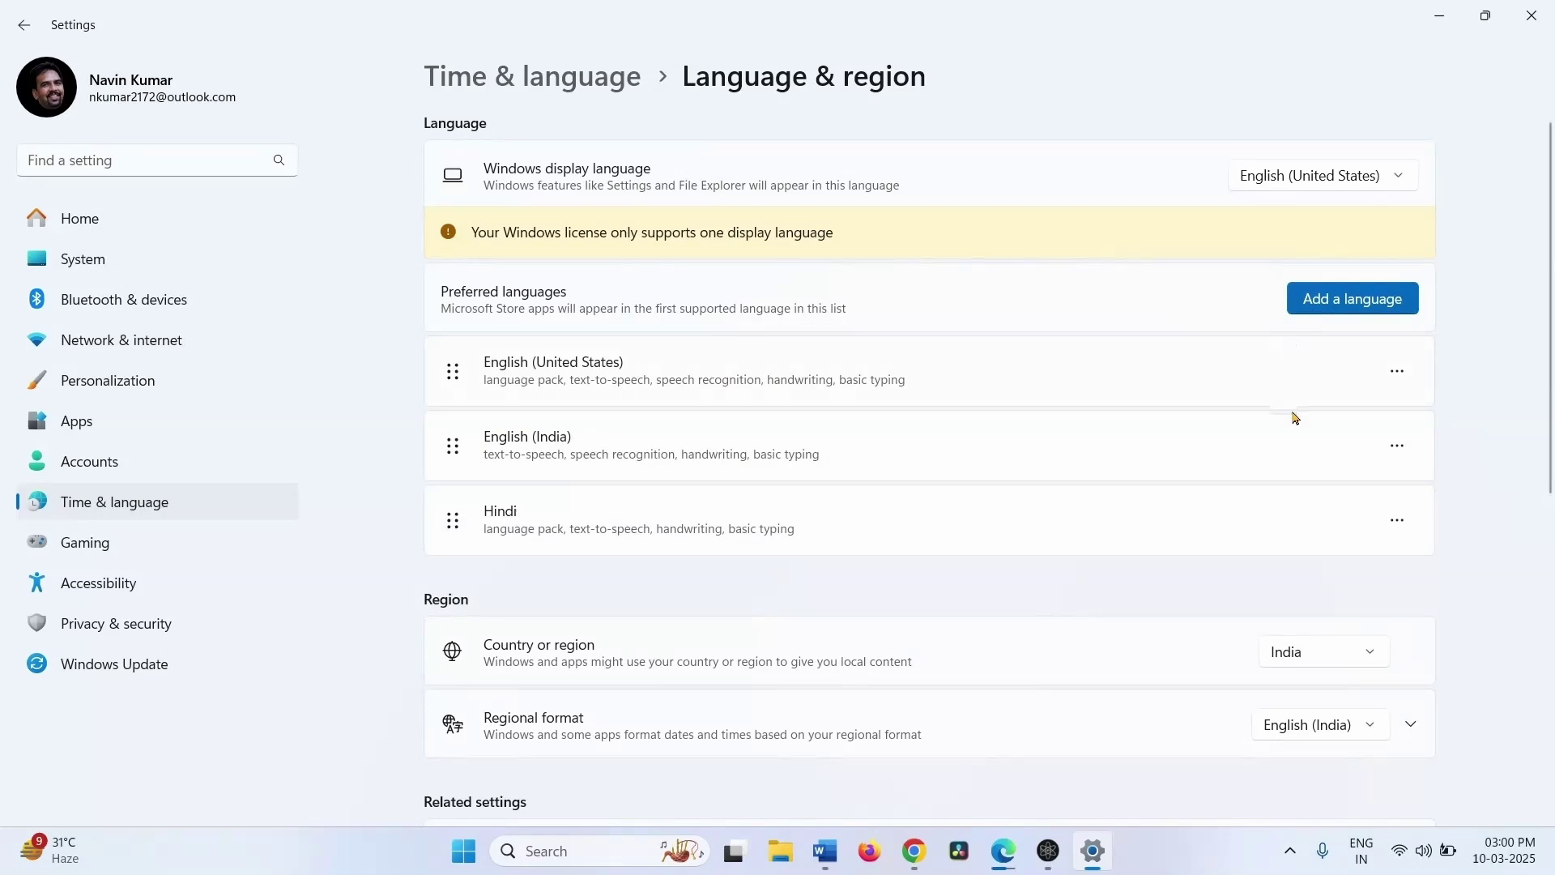
left_click(1360, 300)
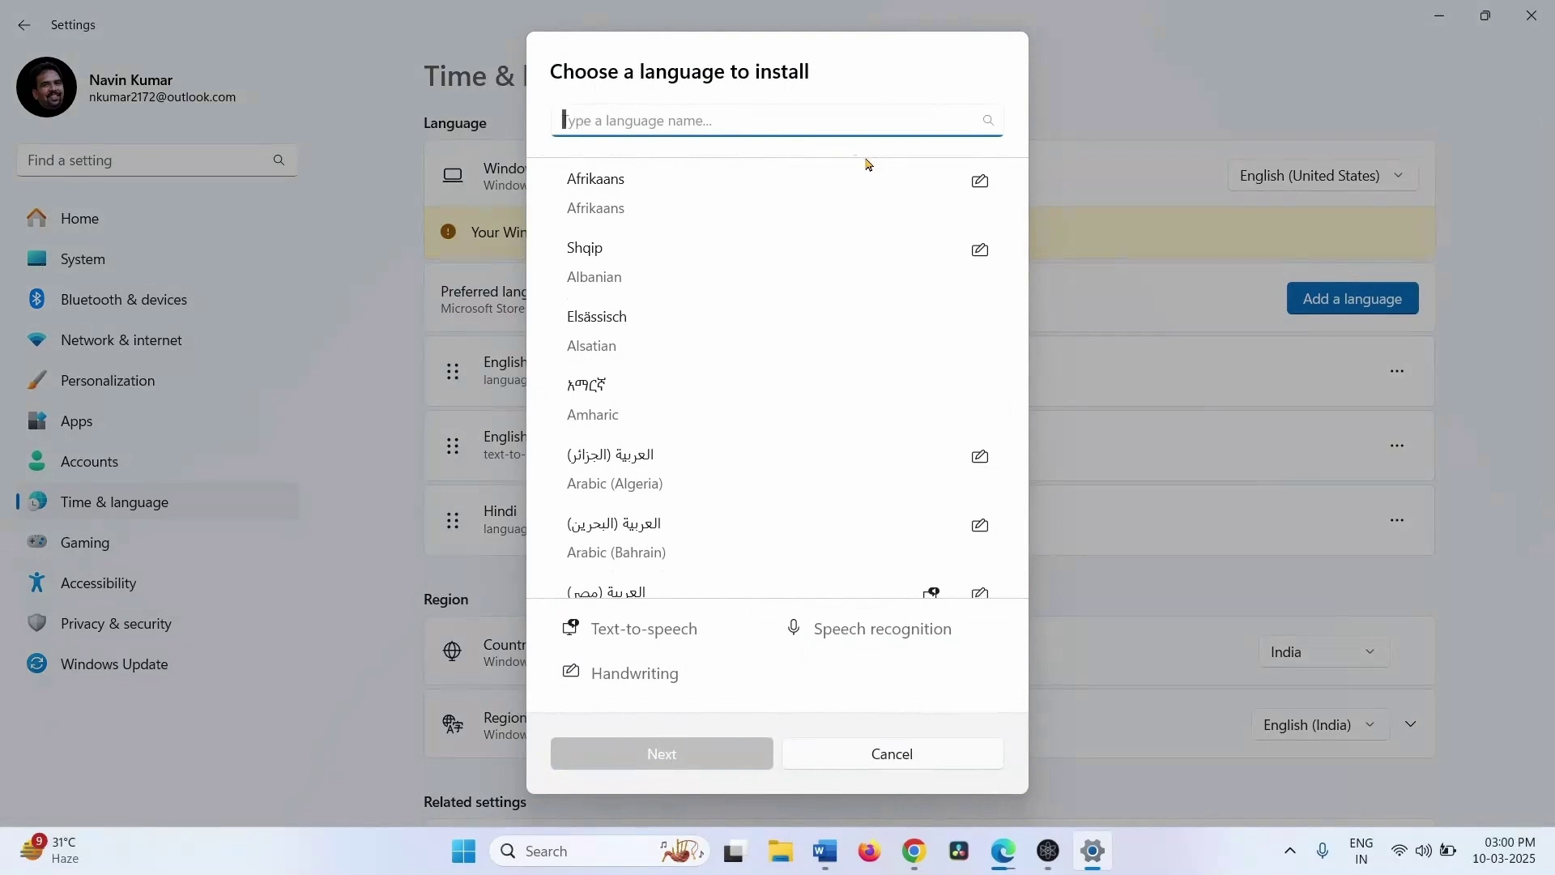
- Search 'english un' in the language chooser, then close it without installing anything
type("english un")
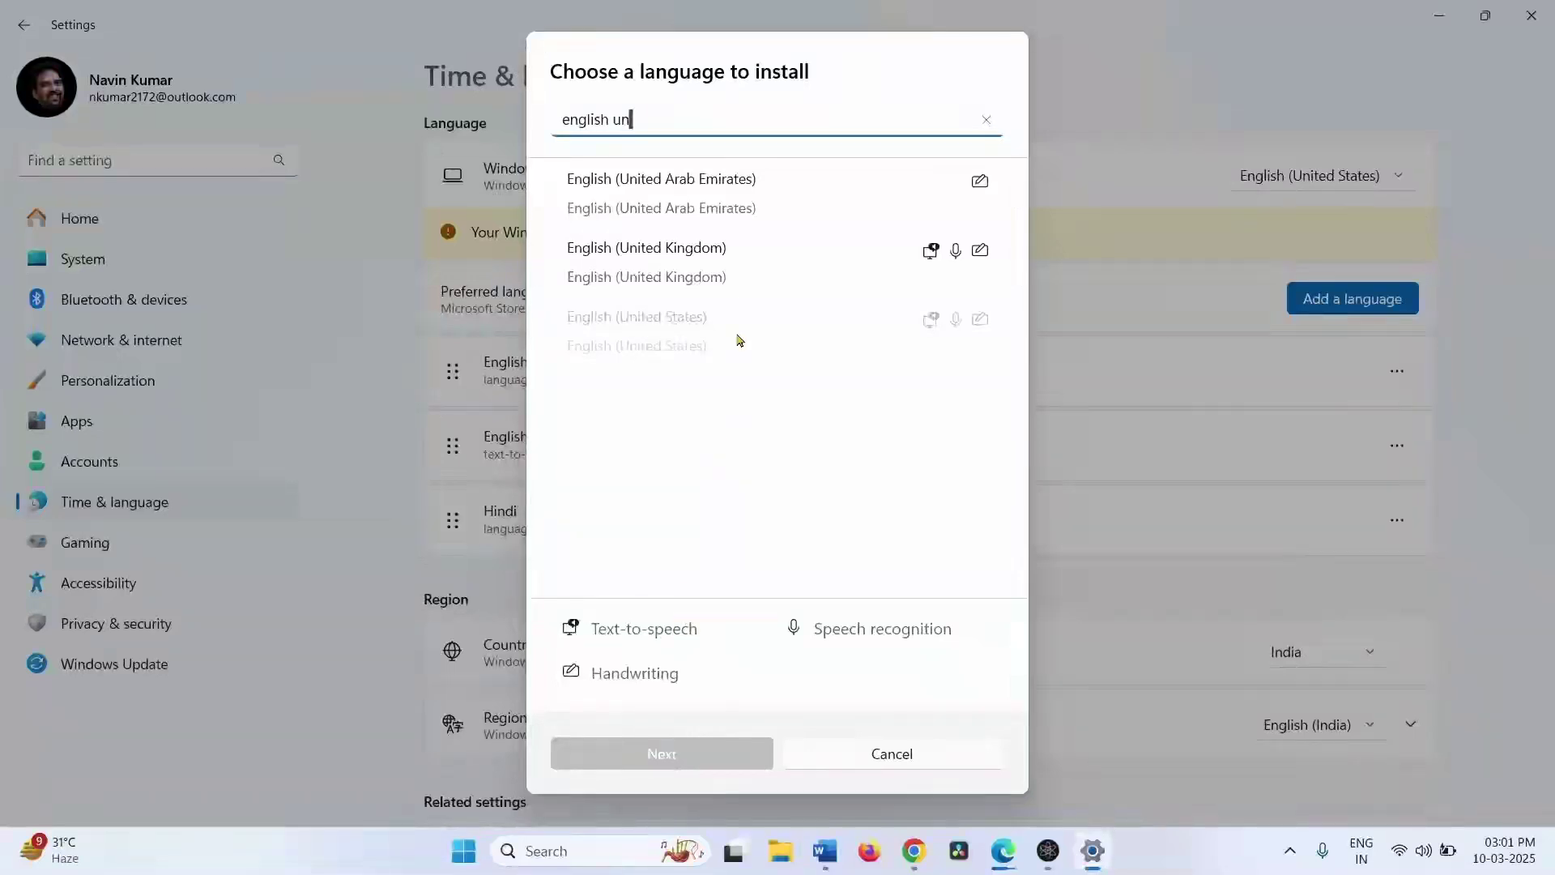
key("Escape")
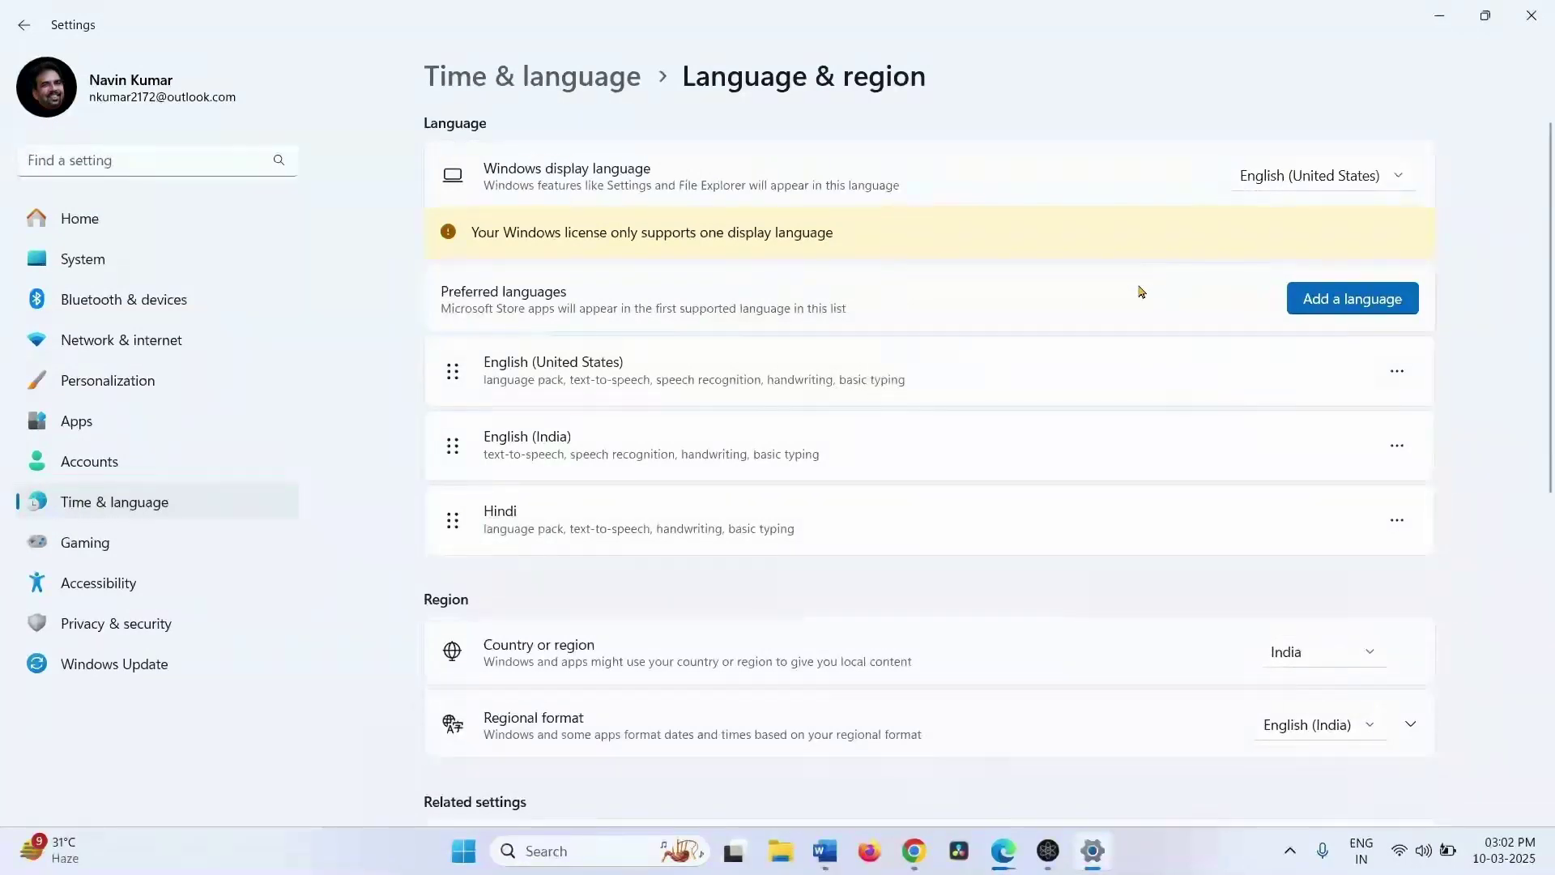
- Close Settings and restart the PC from the Start menu's power options
left_click(1527, 30)
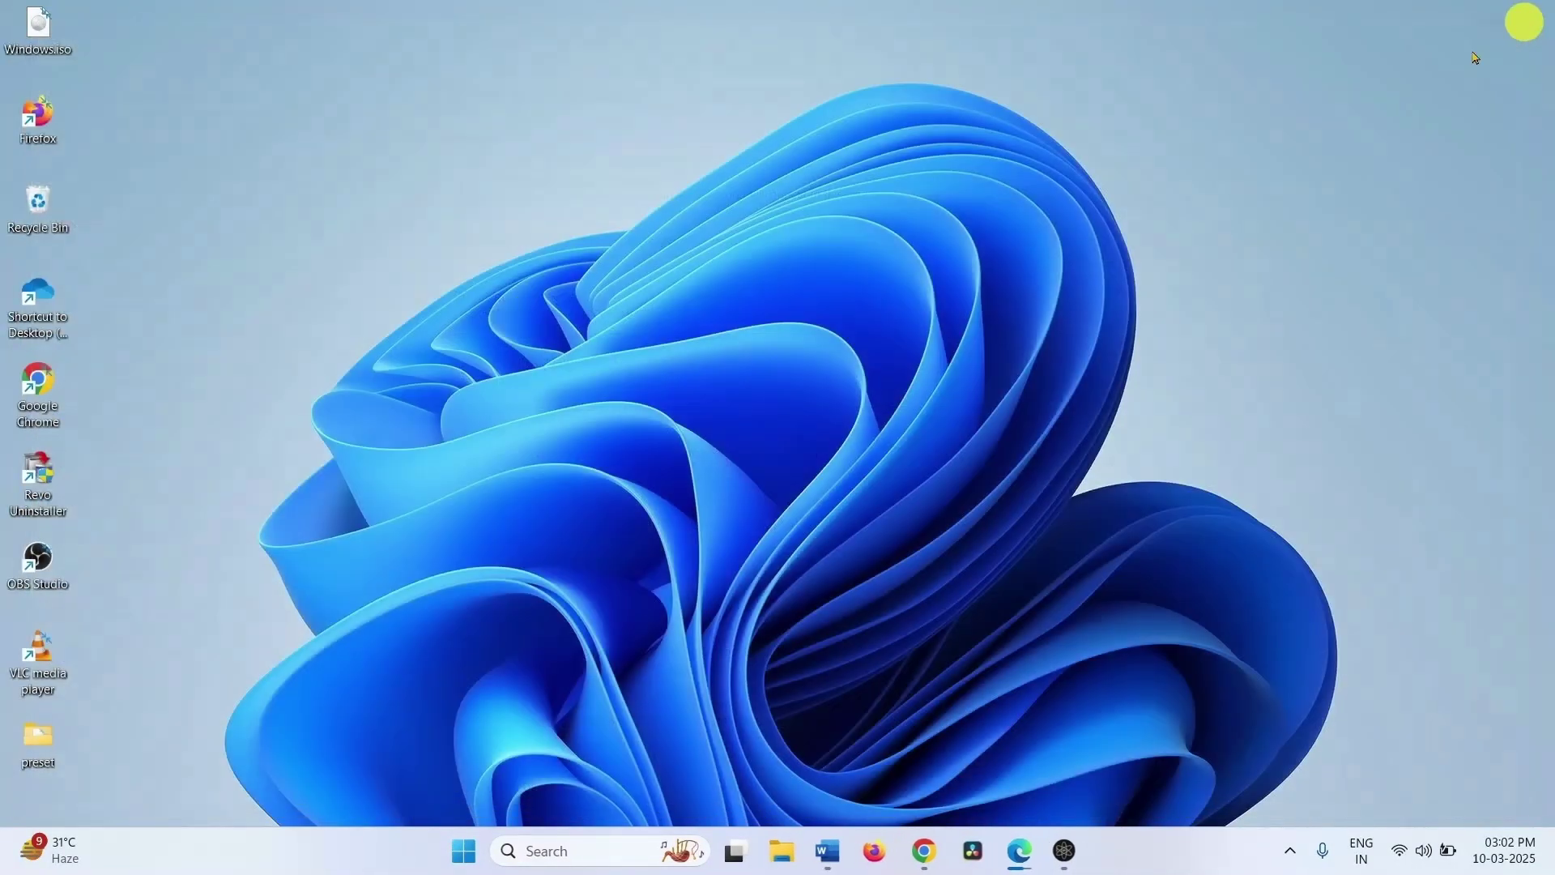
left_click(486, 850)
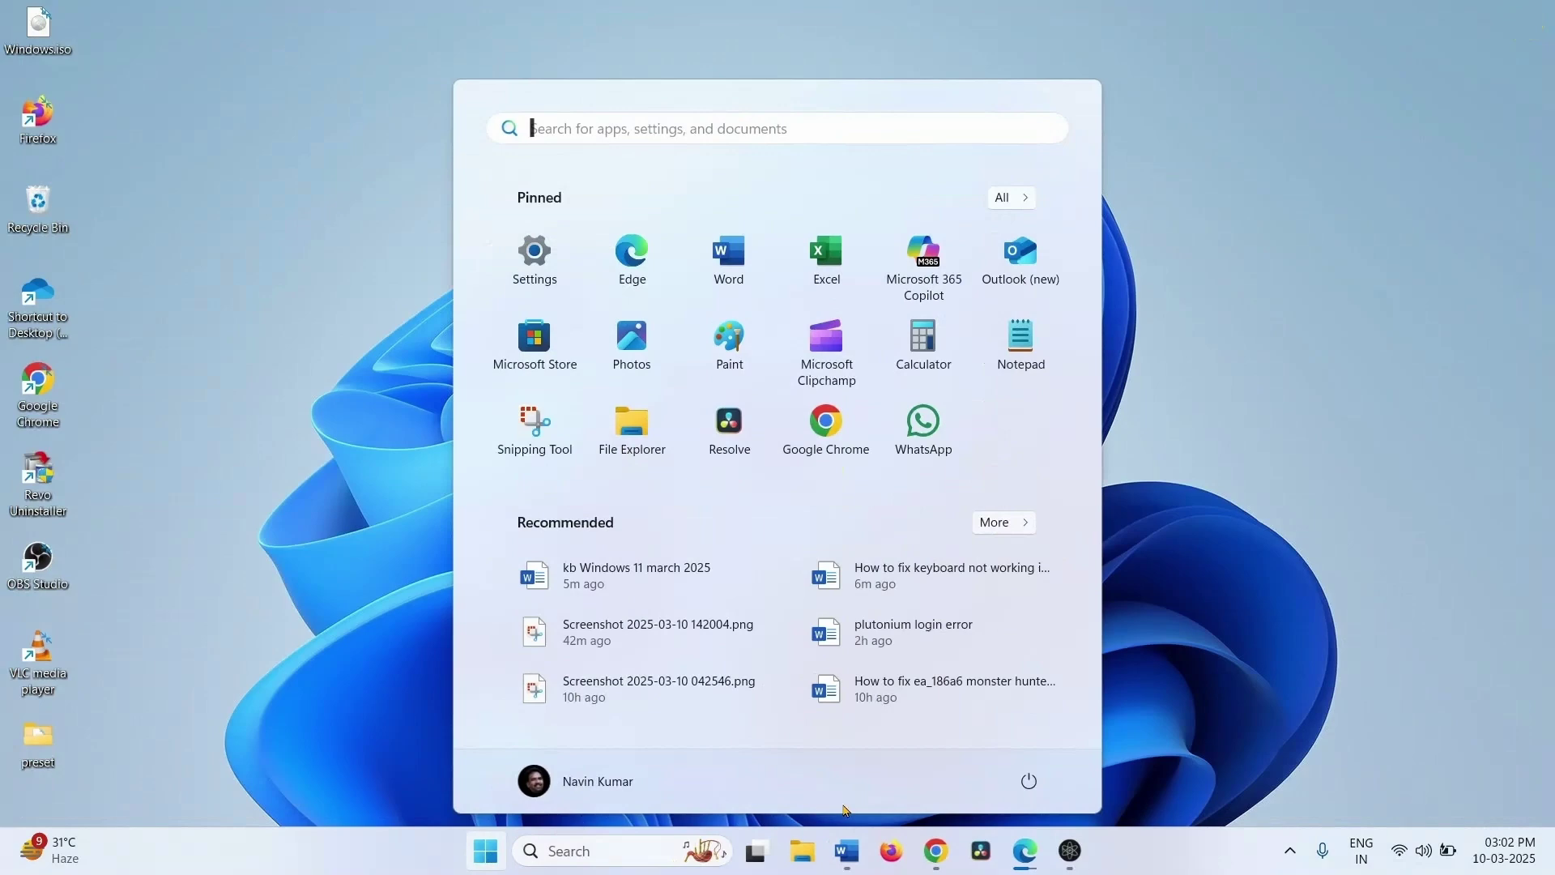
left_click(1028, 781)
left_click(487, 853)
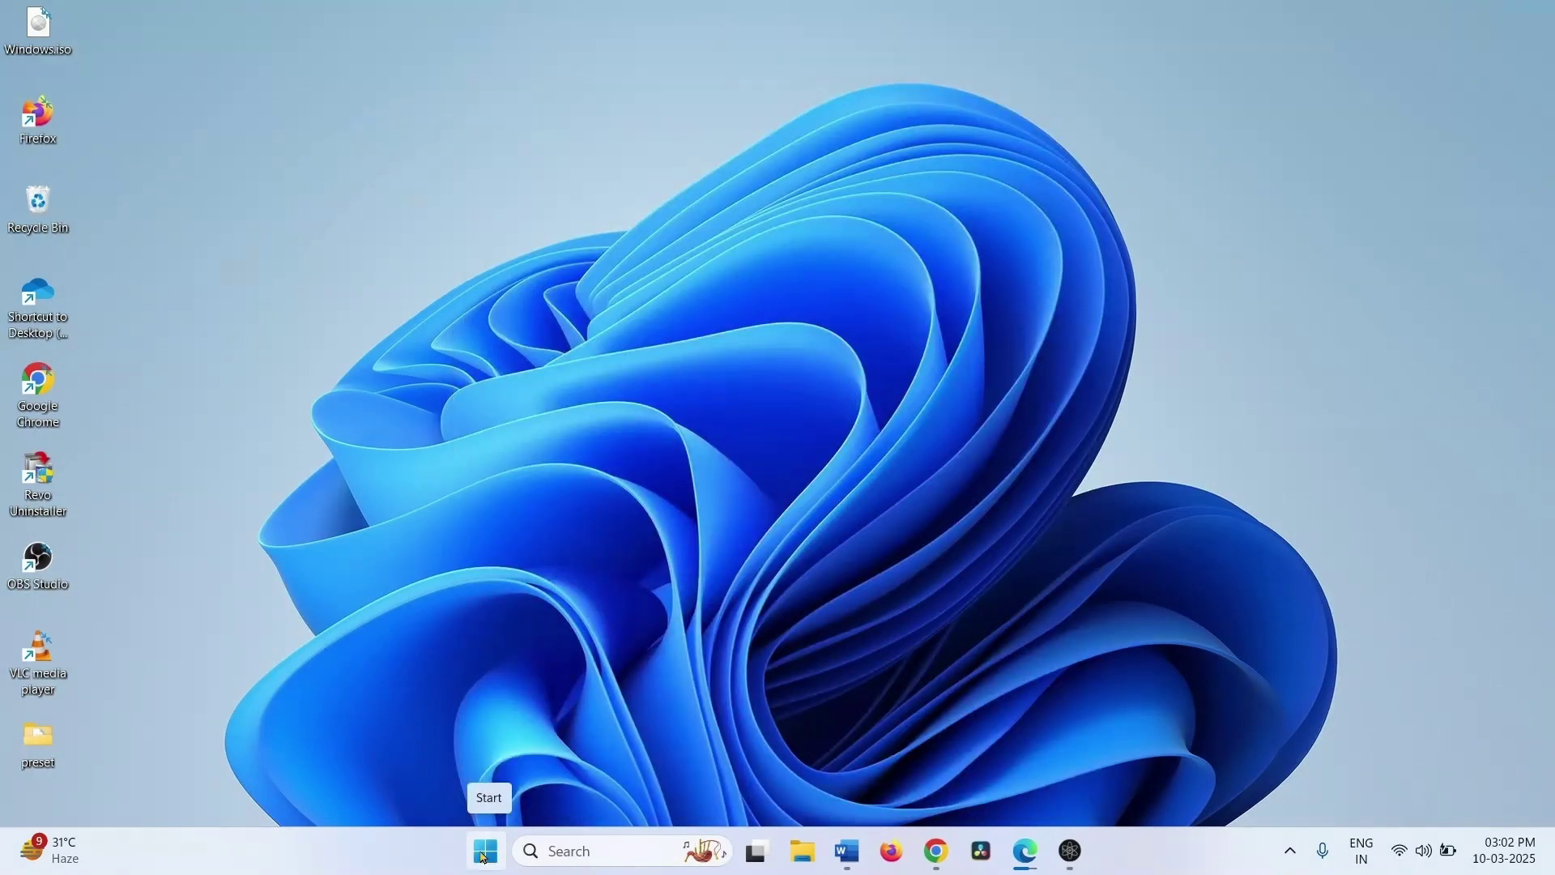
left_click(485, 853)
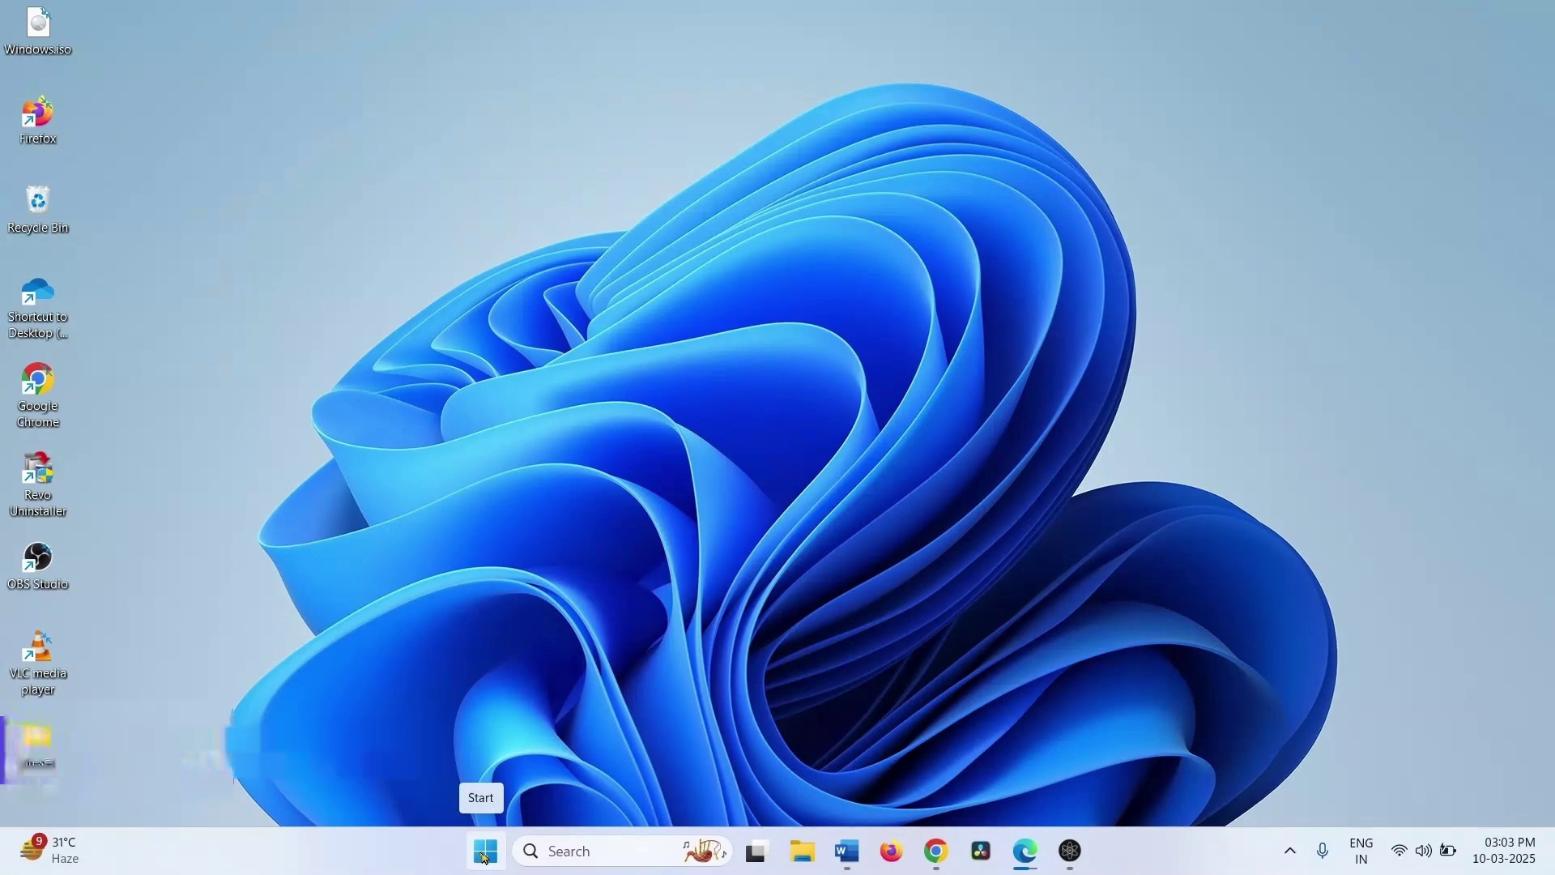
- Reopen Settings at Time & language > Language & region and open Administrative language settings
left_click(484, 855)
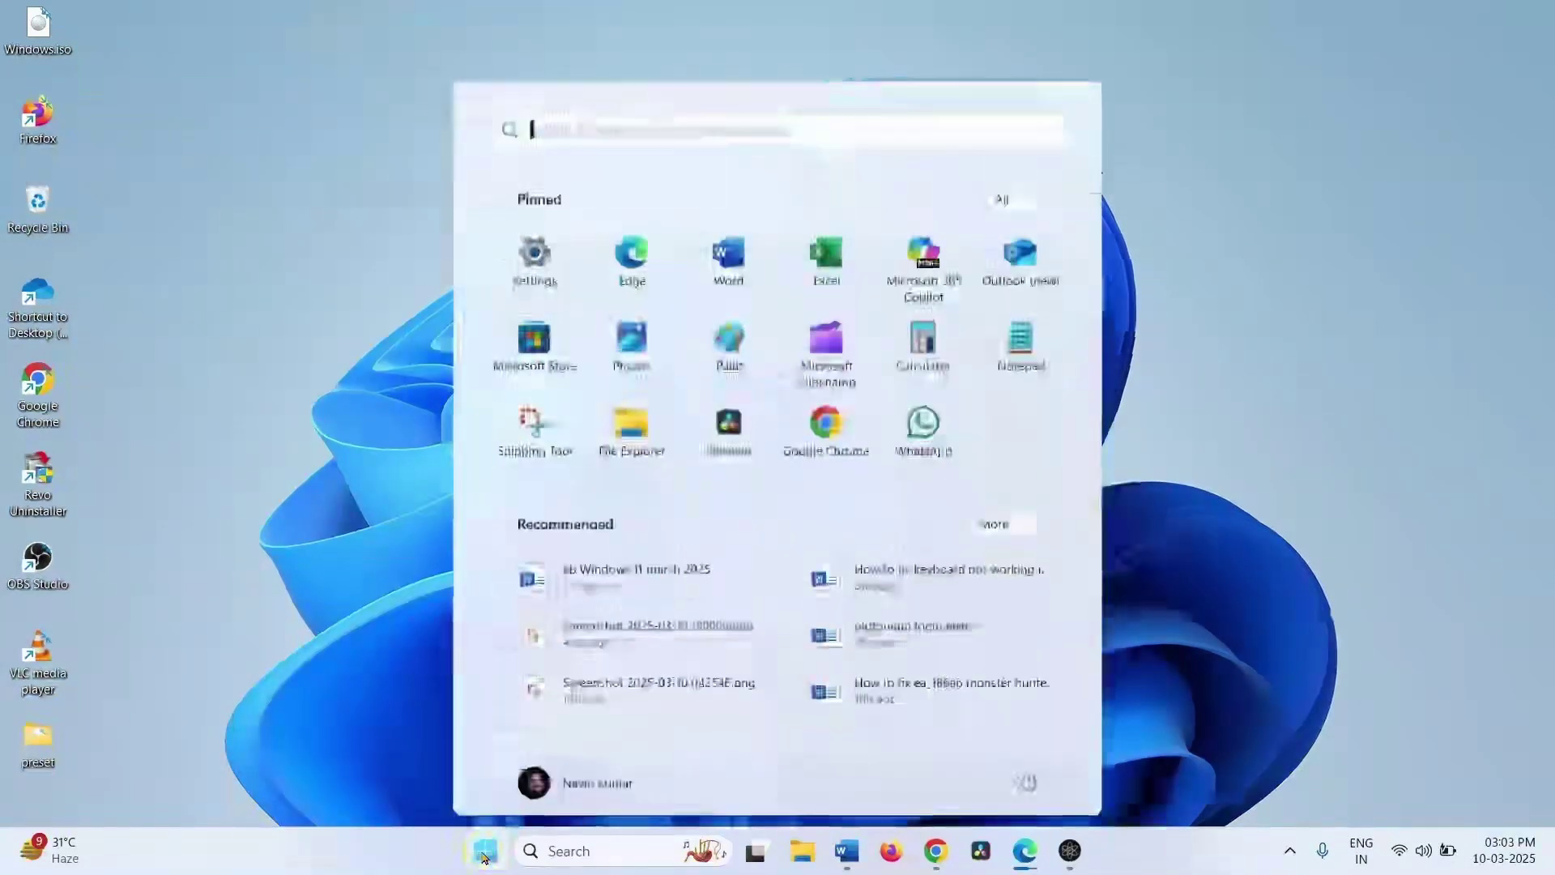
left_click(534, 258)
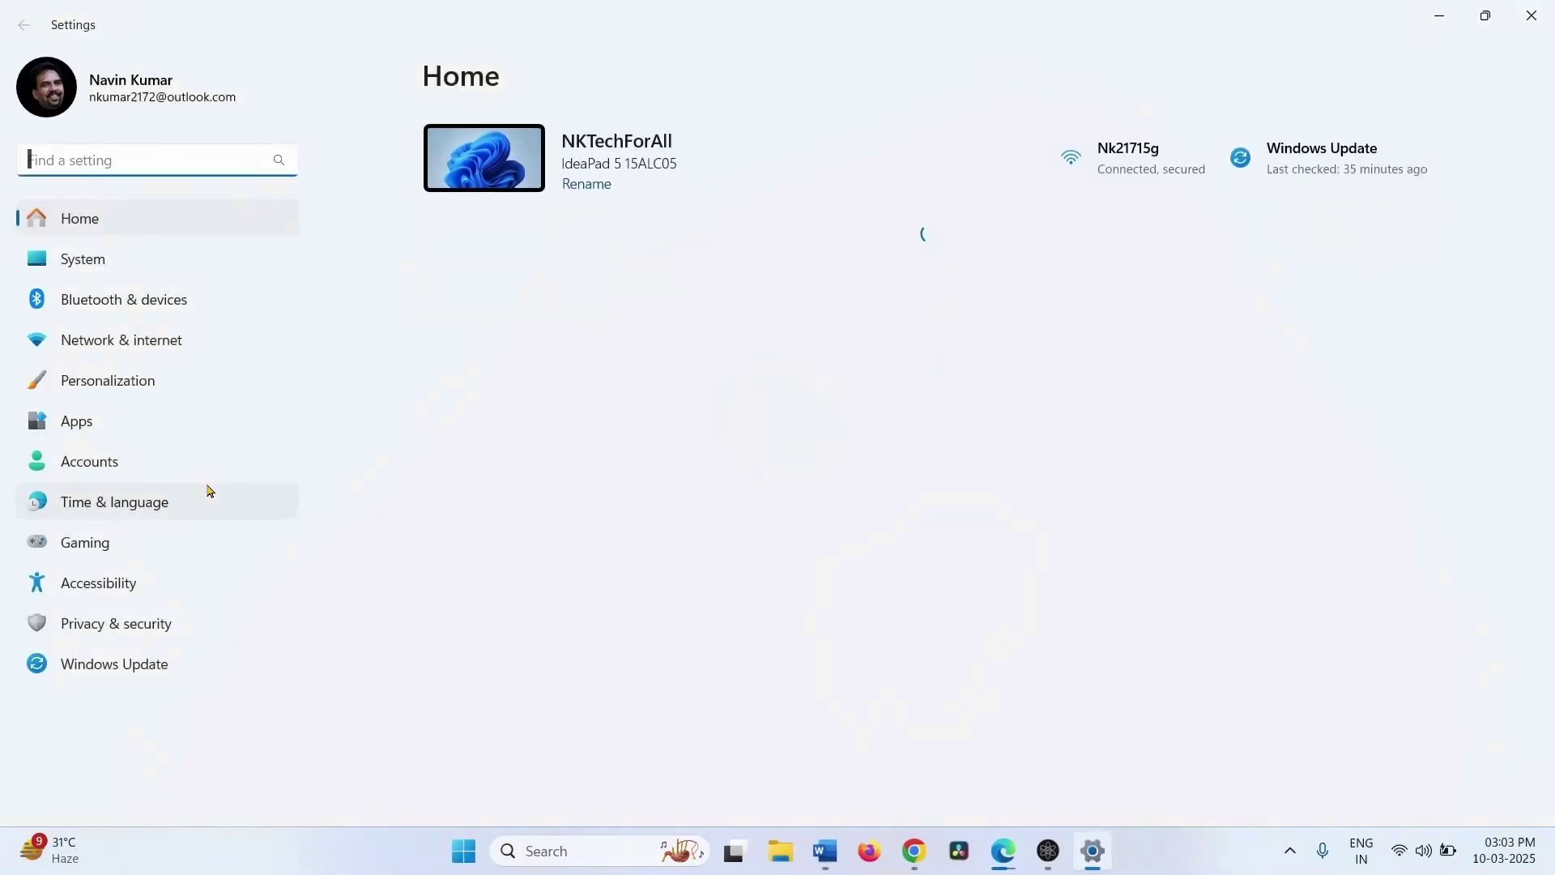
left_click(161, 505)
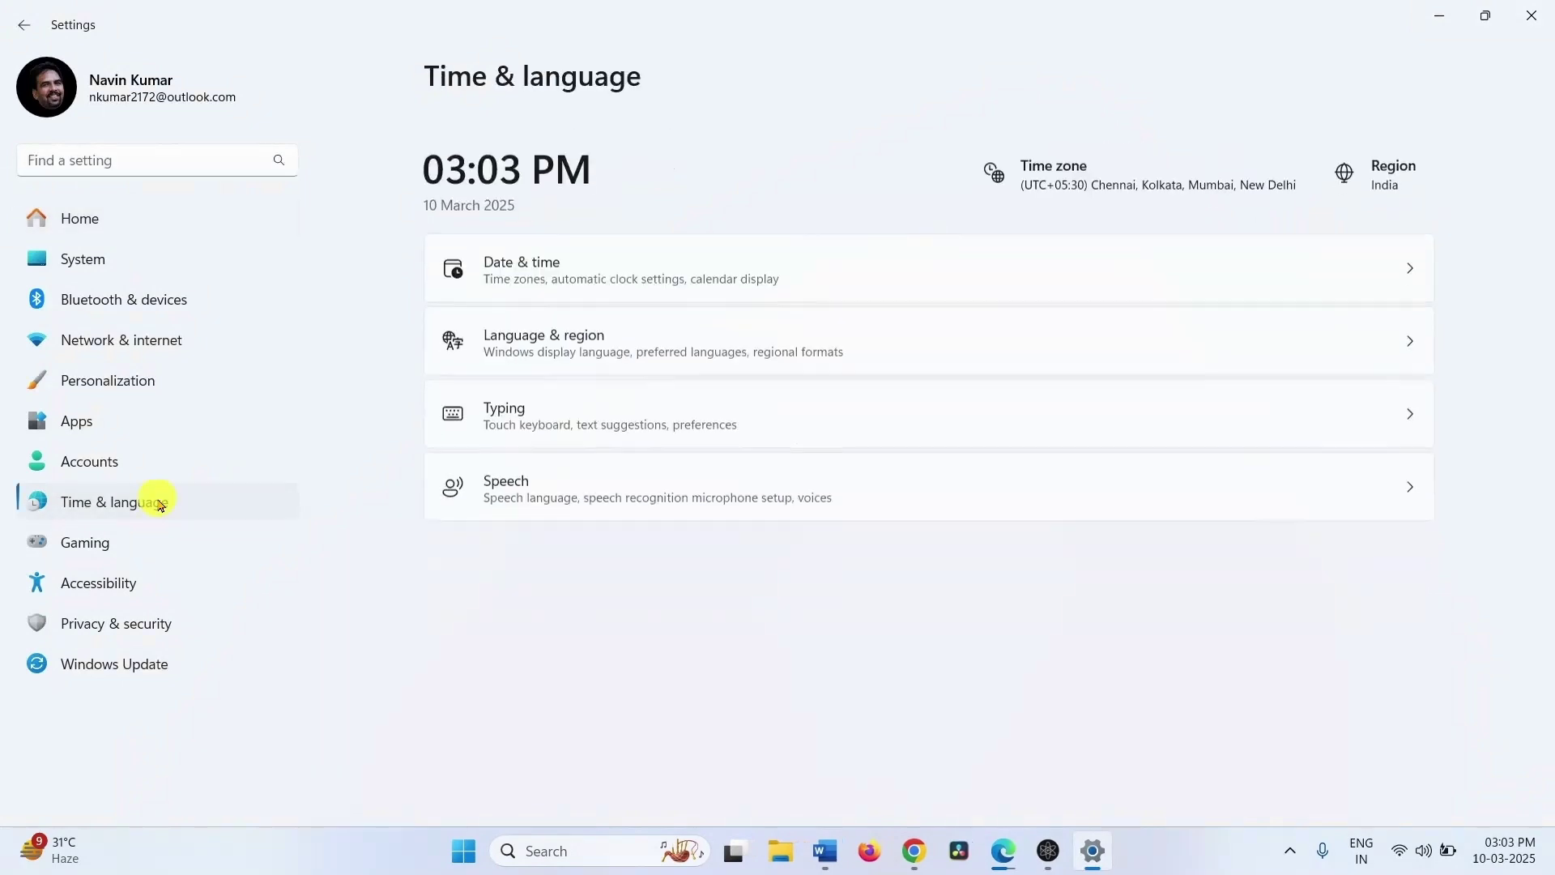
left_click(567, 330)
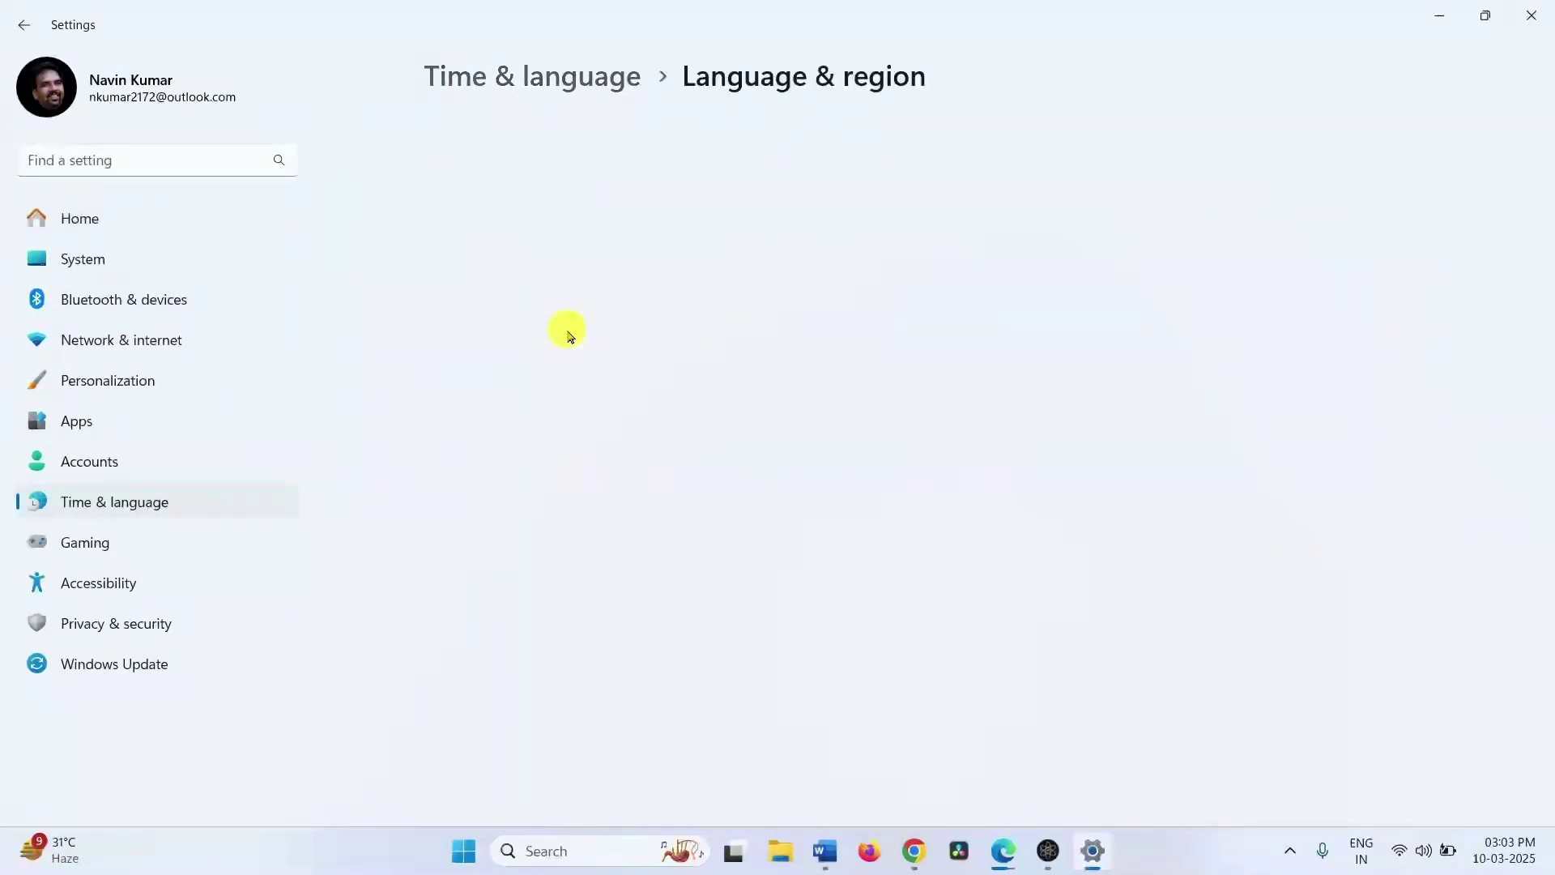
scroll(726, 416, "down", 10)
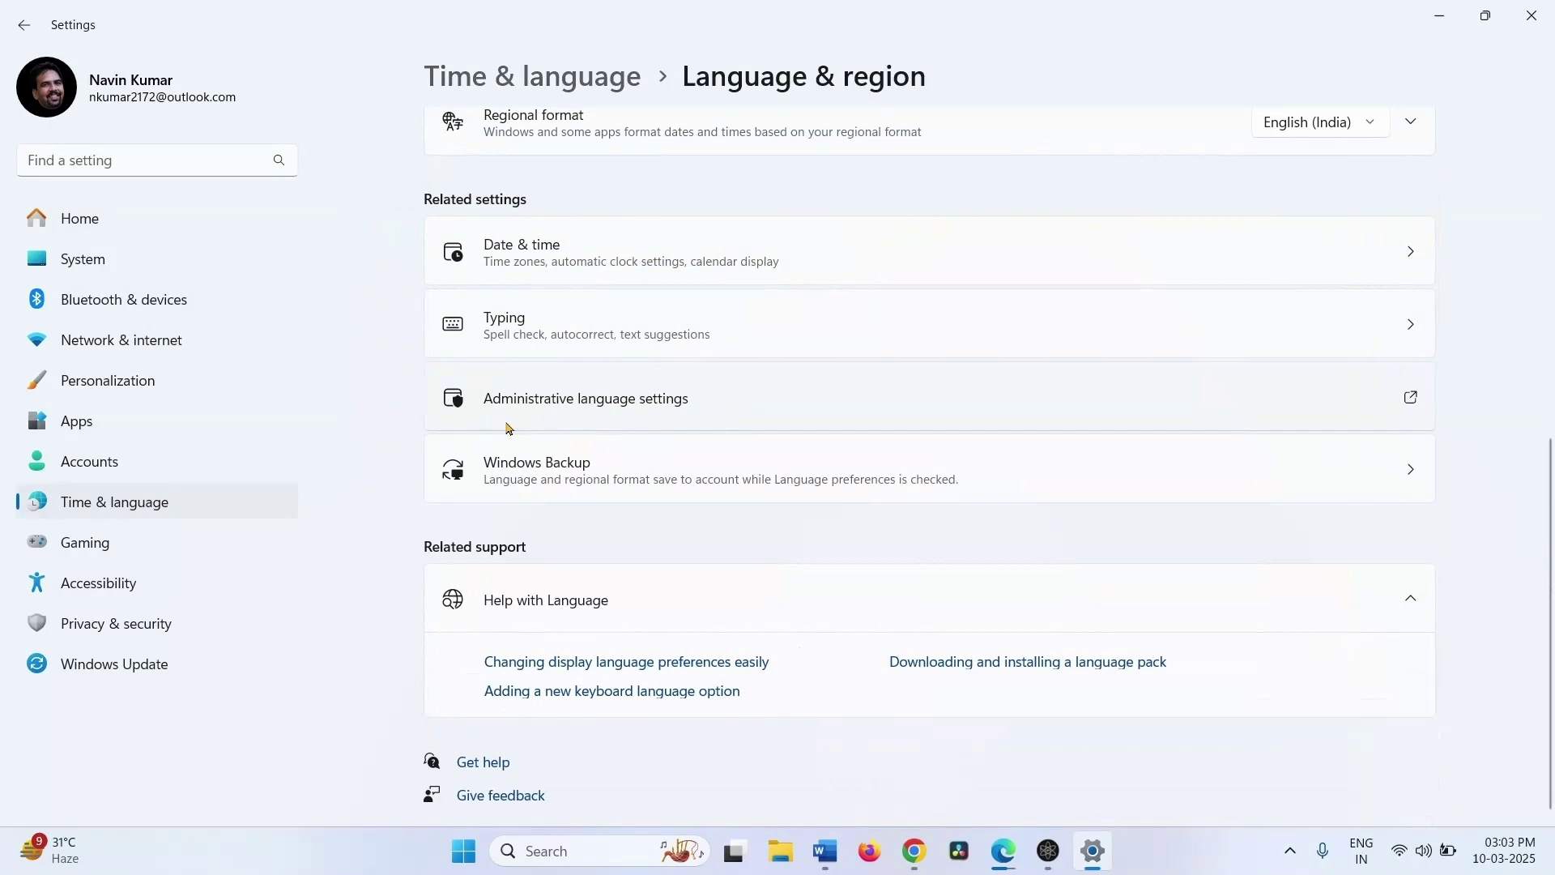
left_click(685, 405)
- Pick Guarani (Paraguay) as system locale, cancel the change, and close the Region dialog
left_click_drag(303, 124, 955, 138)
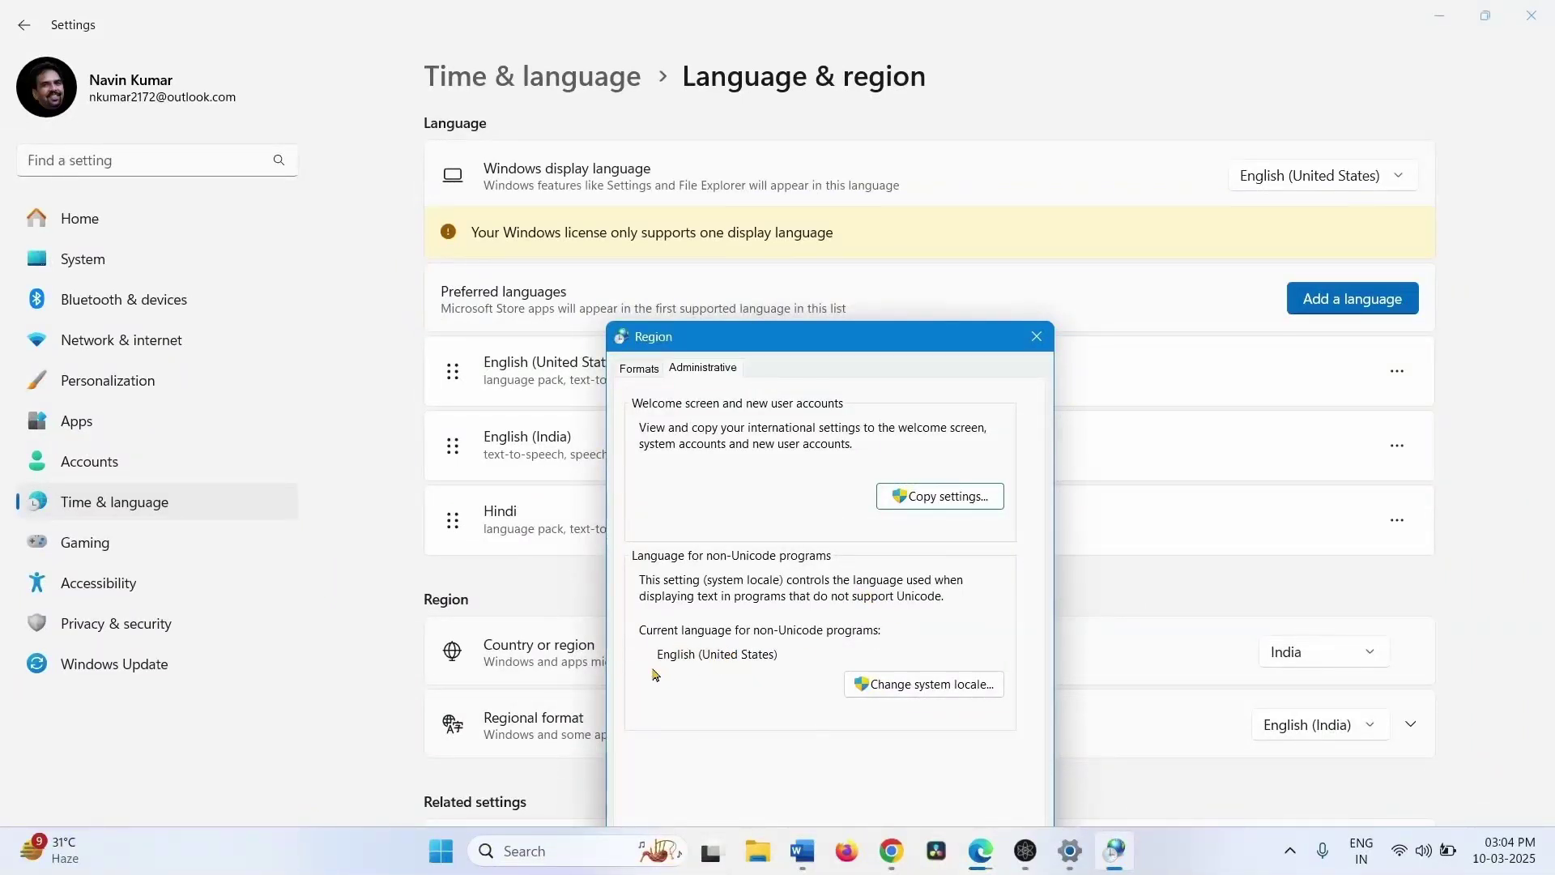
left_click(877, 687)
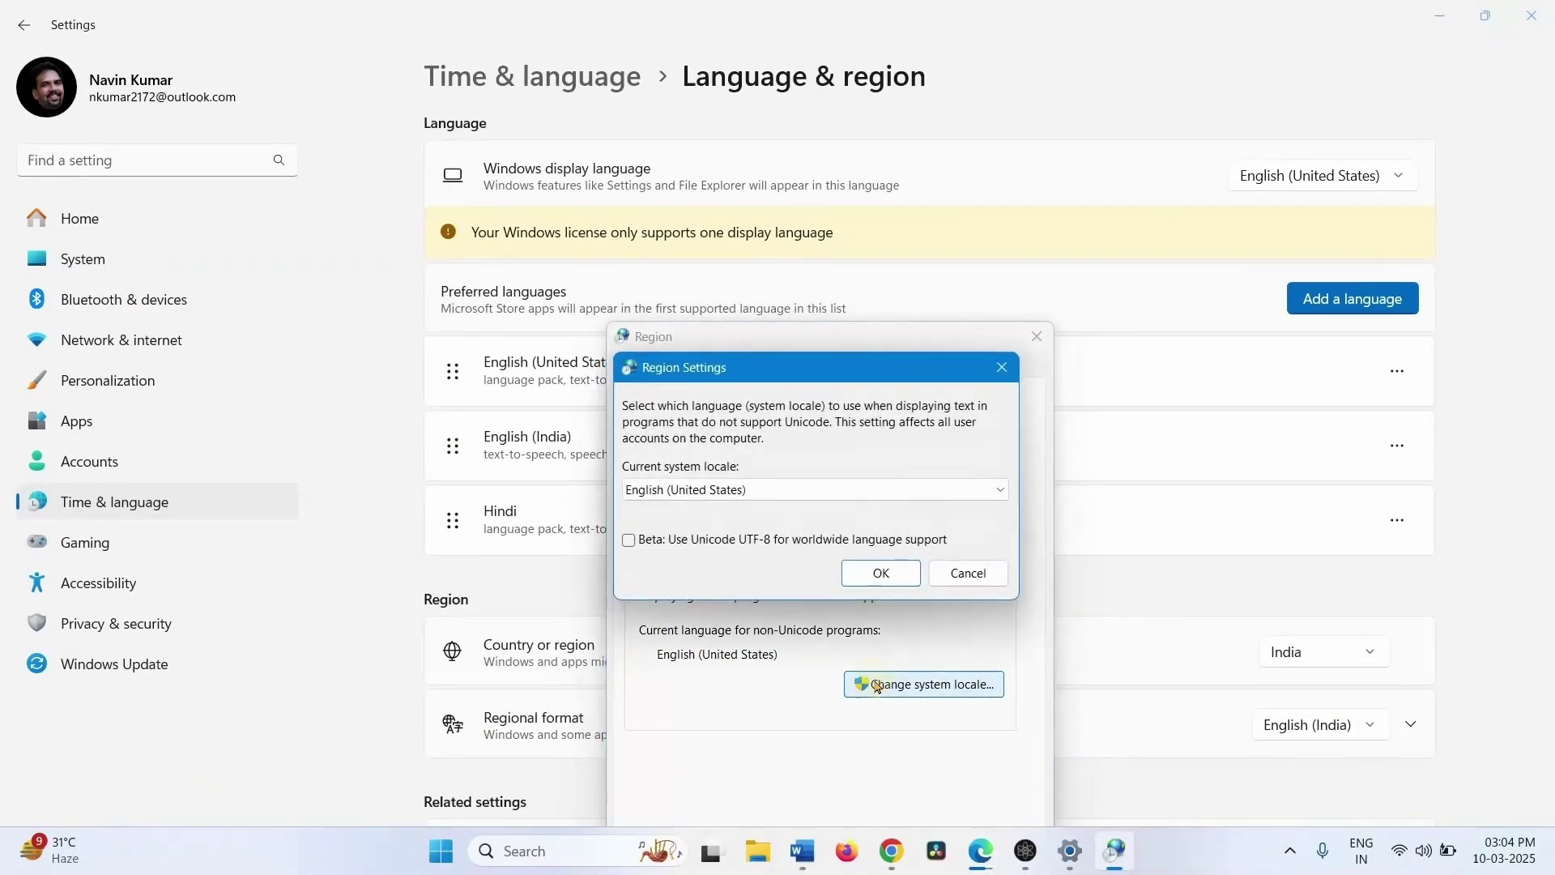
left_click(764, 490)
left_click(765, 492)
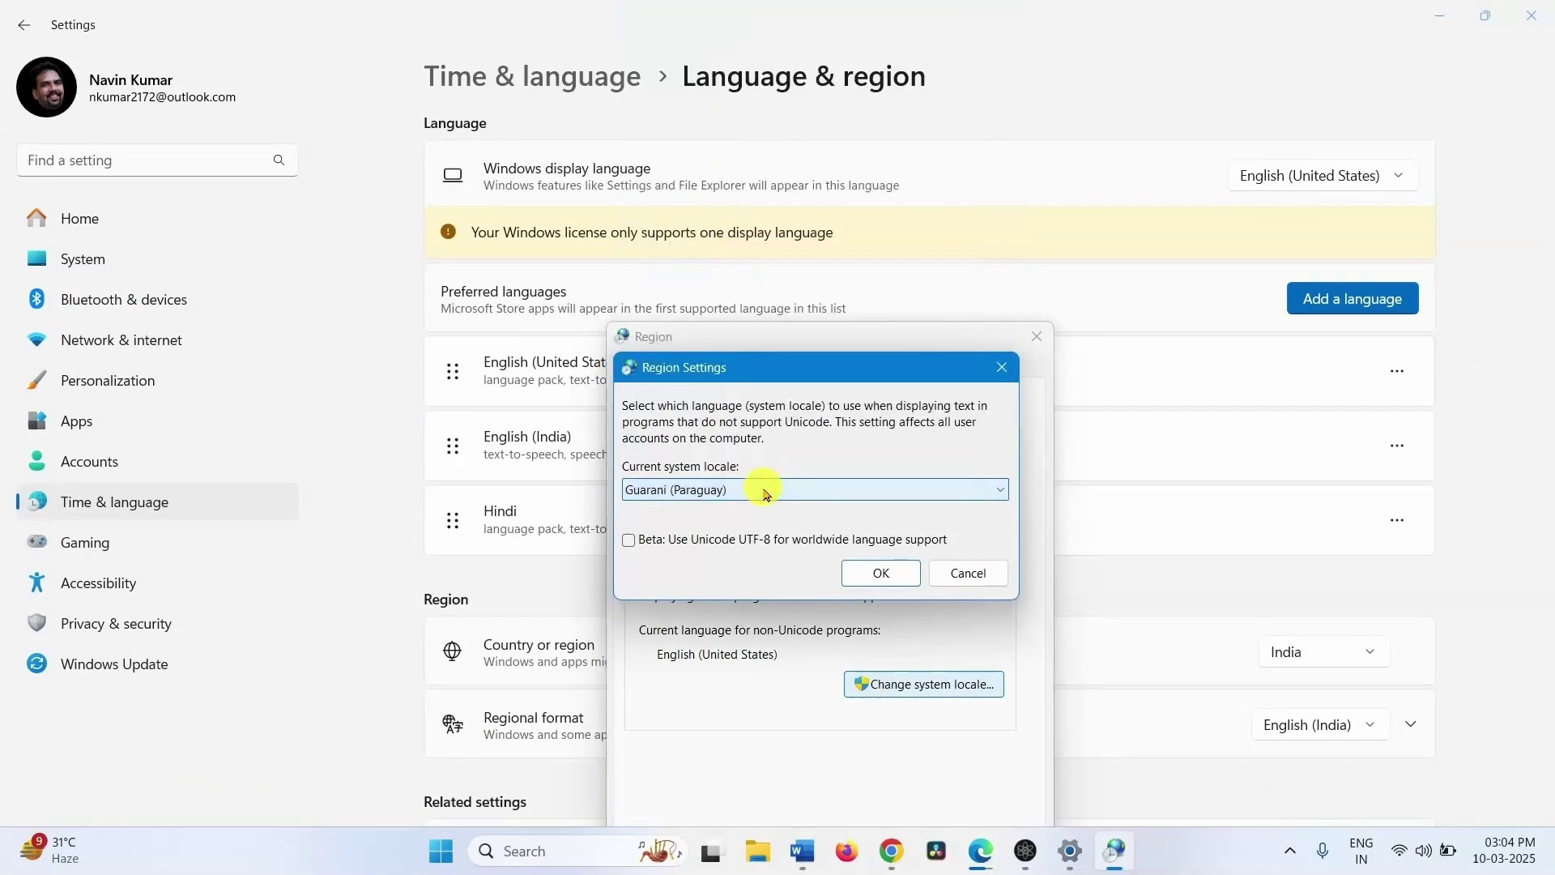
left_click(939, 573)
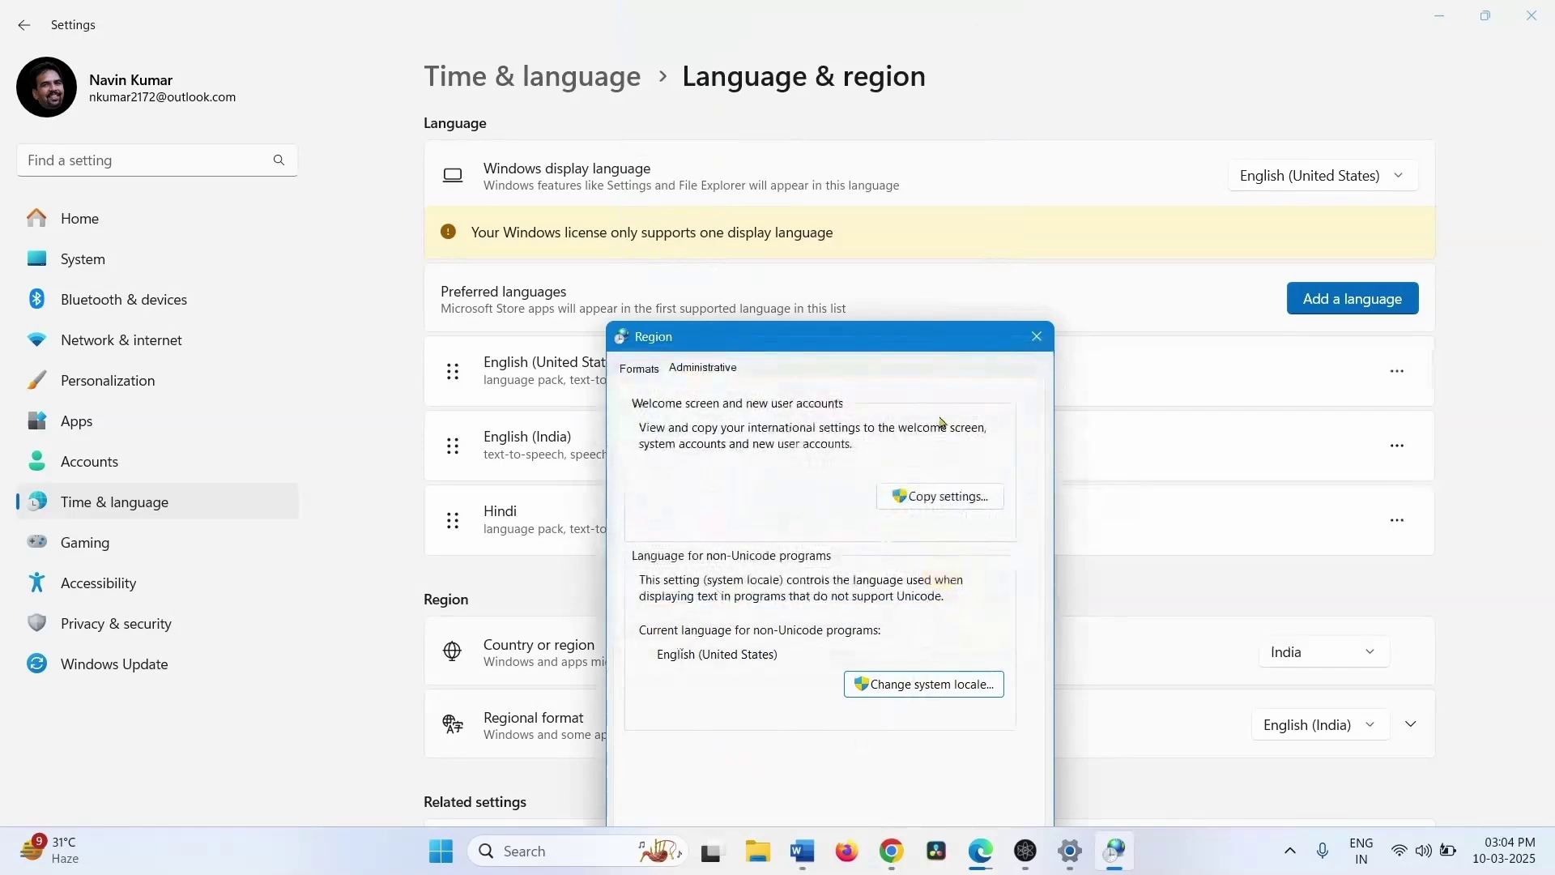
left_click(1036, 336)
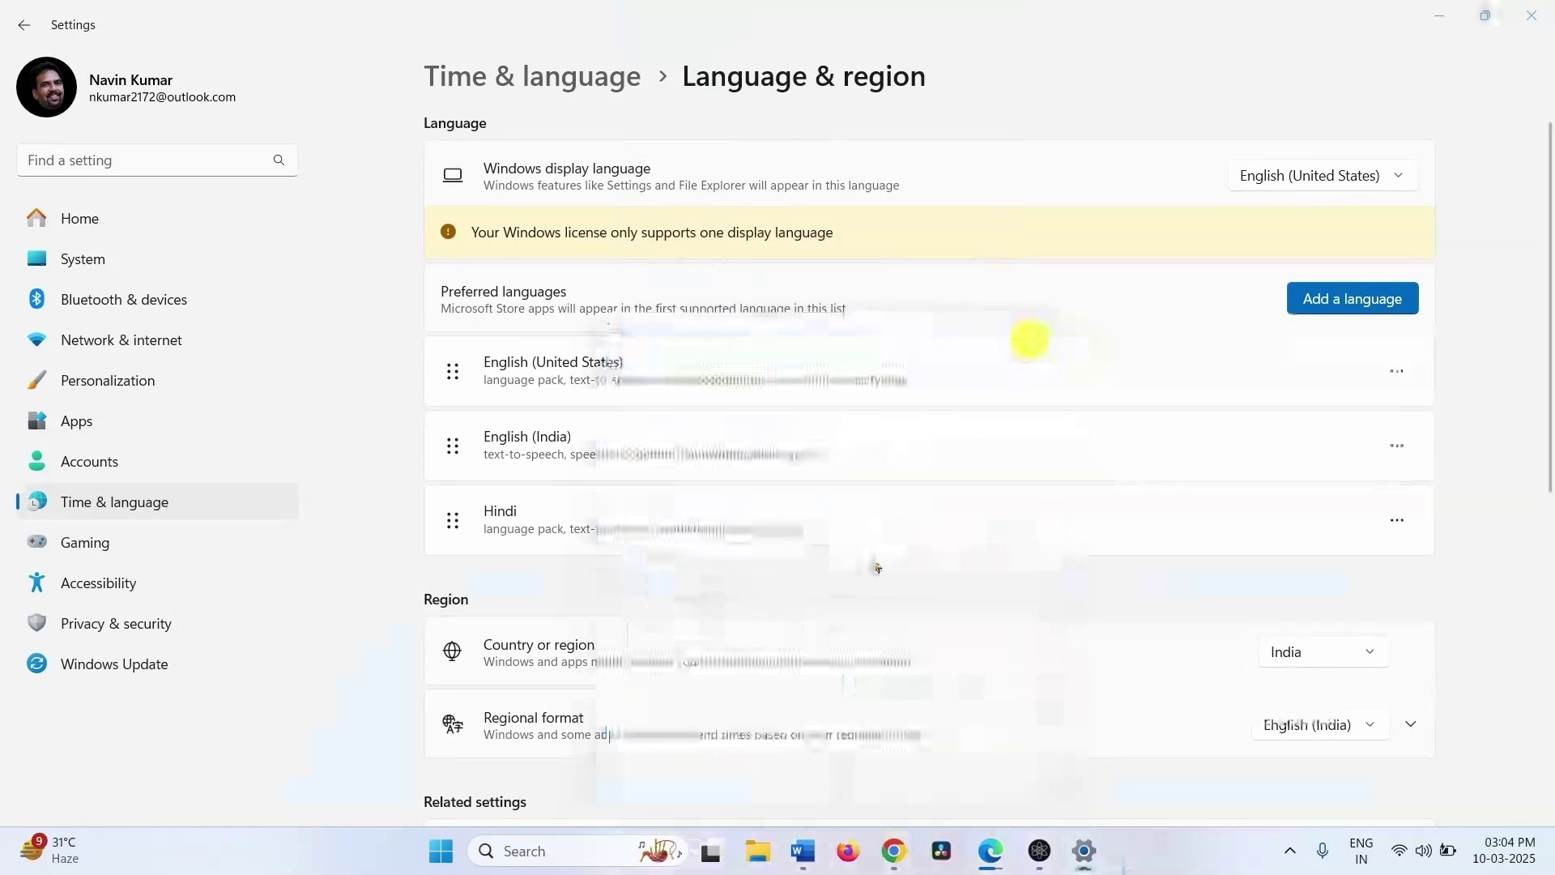
- Close Settings and check the Start menu's power options without restarting
left_click(1531, 18)
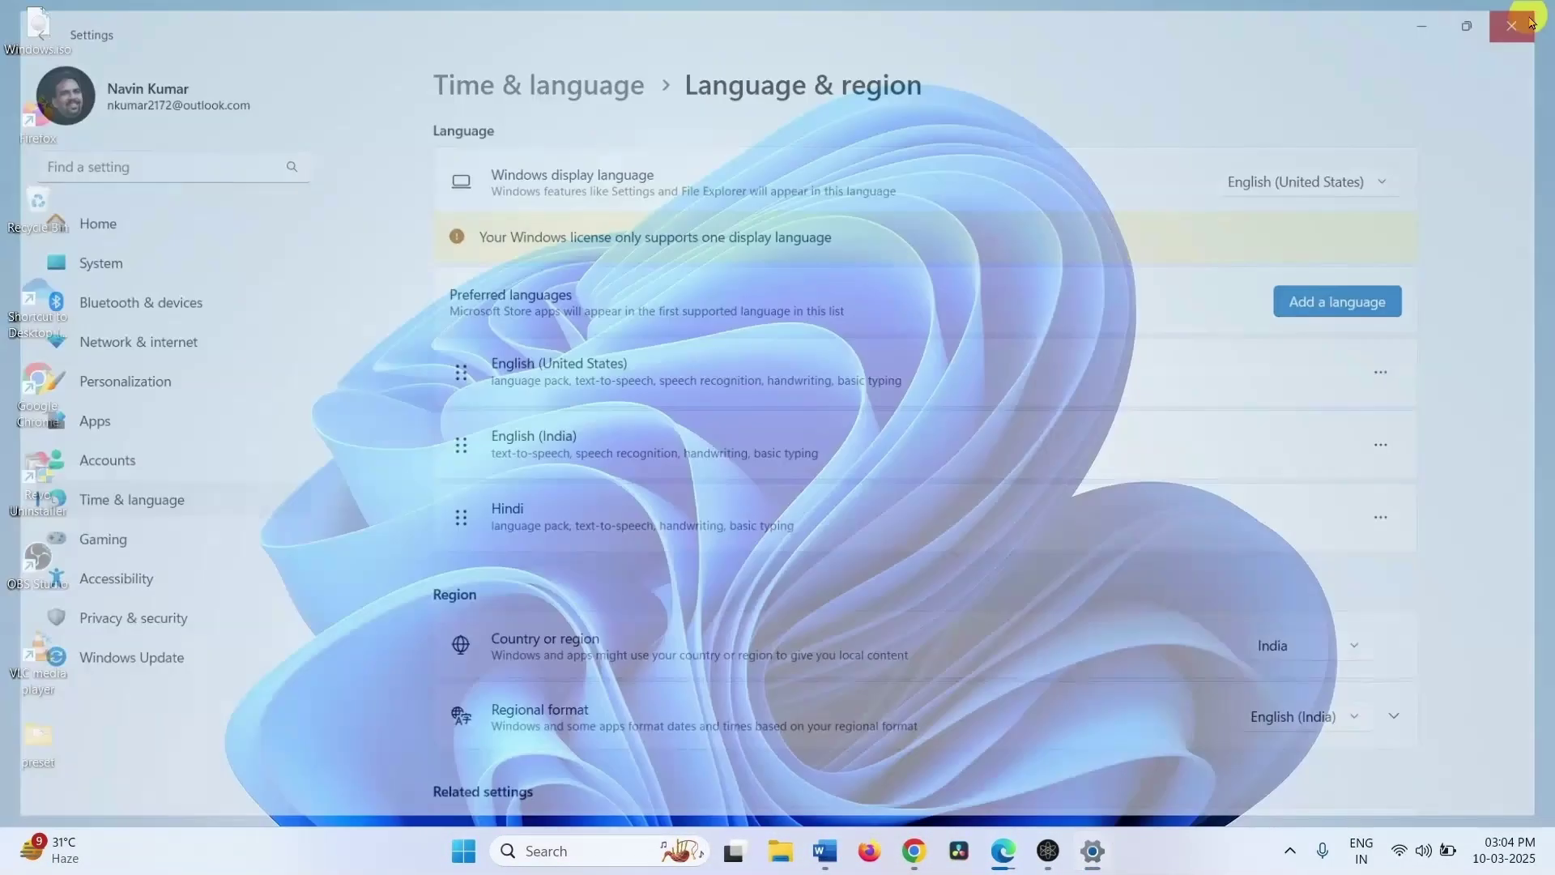
left_click(478, 850)
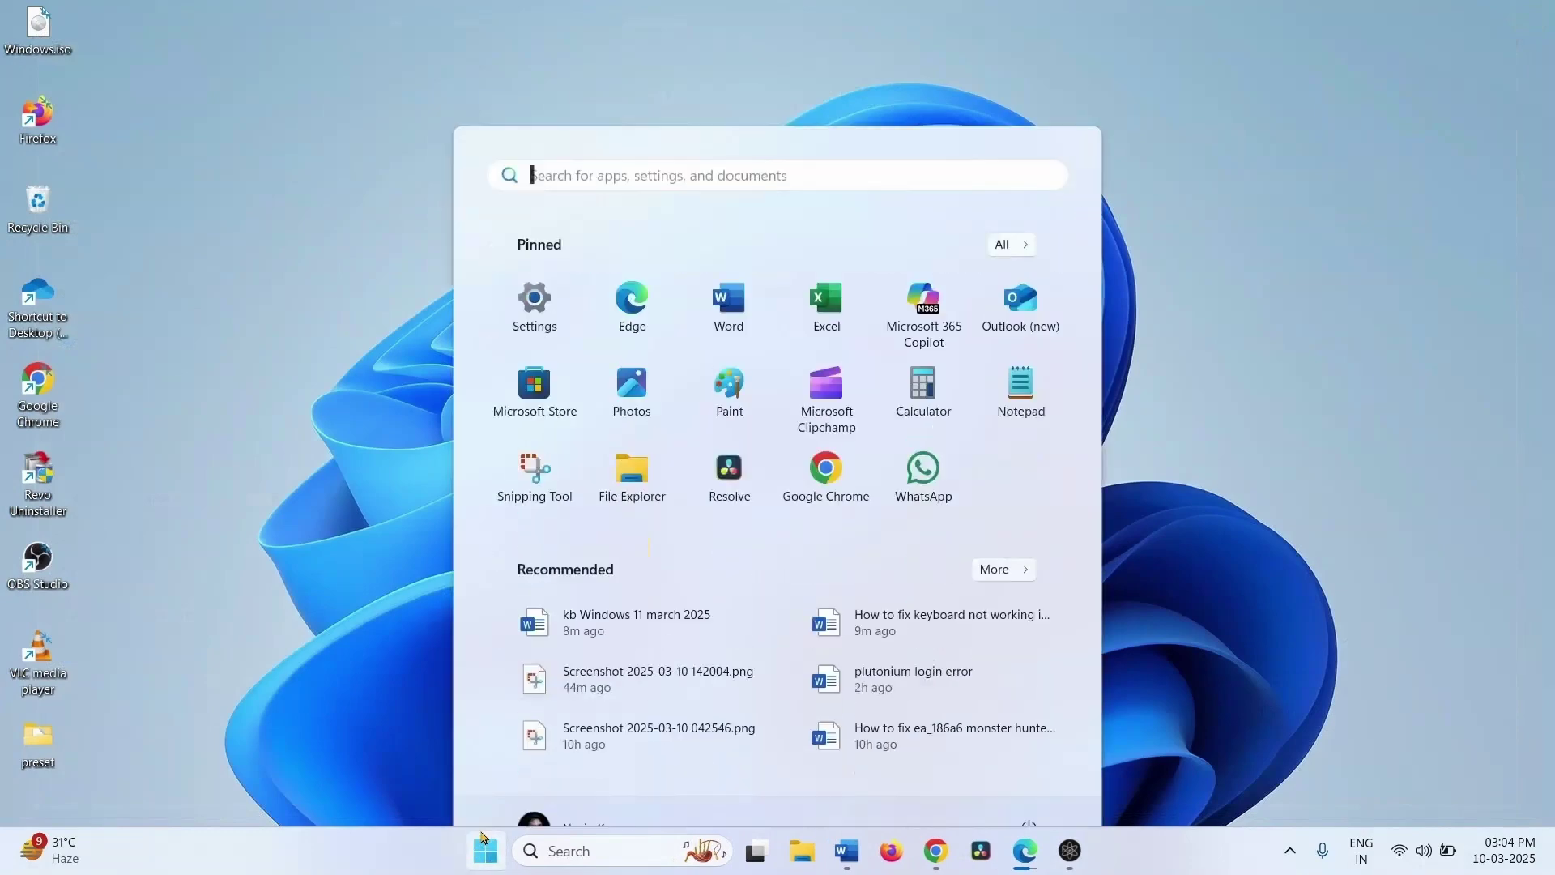
left_click(1029, 781)
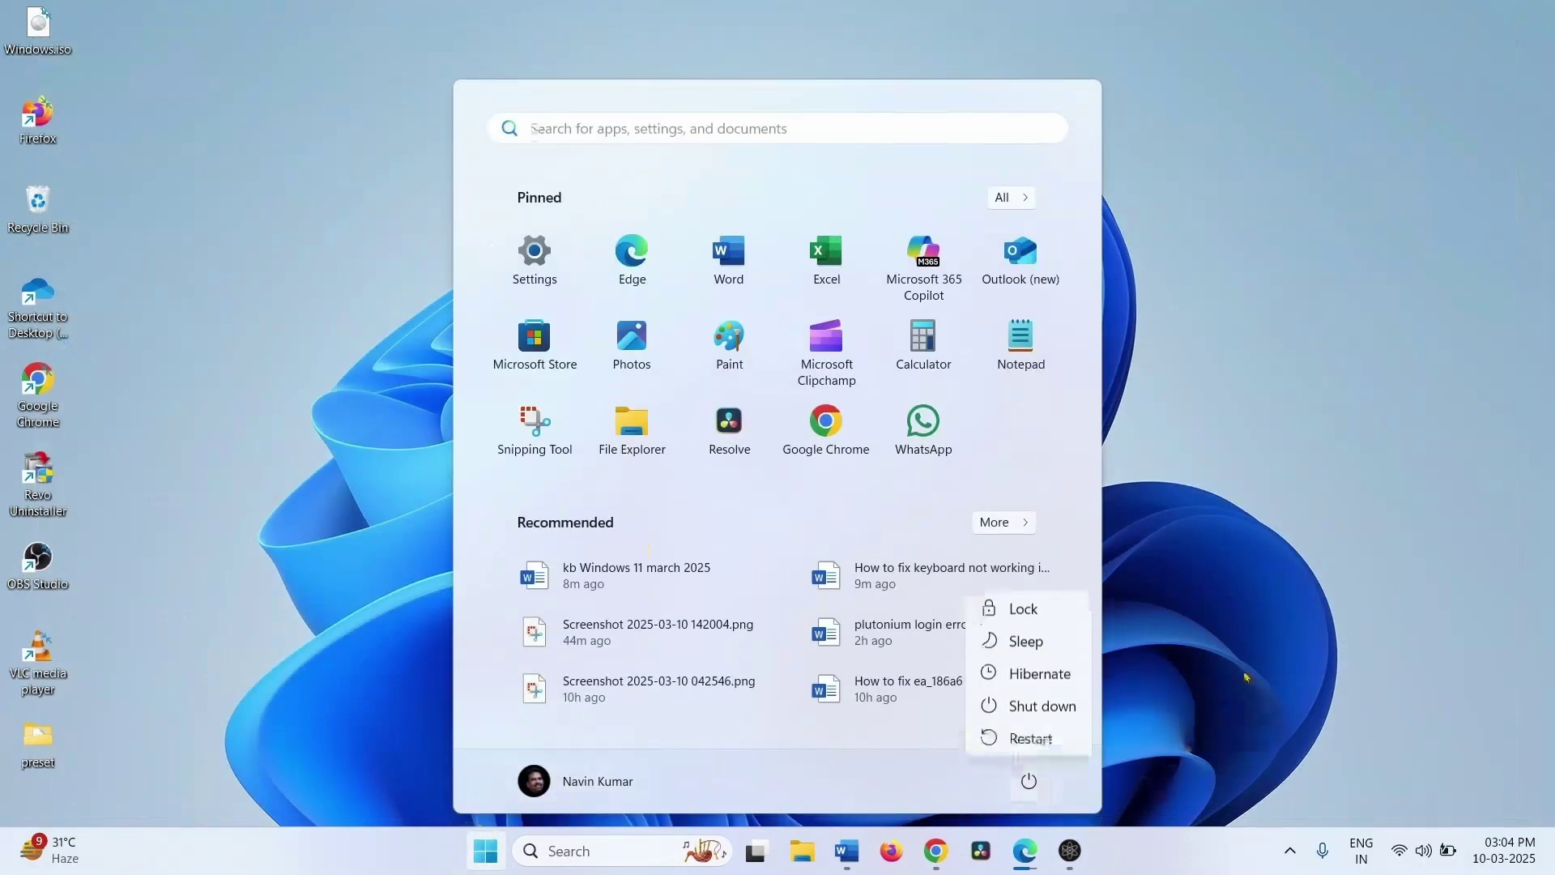
left_click(1243, 666)
left_click(1277, 427)
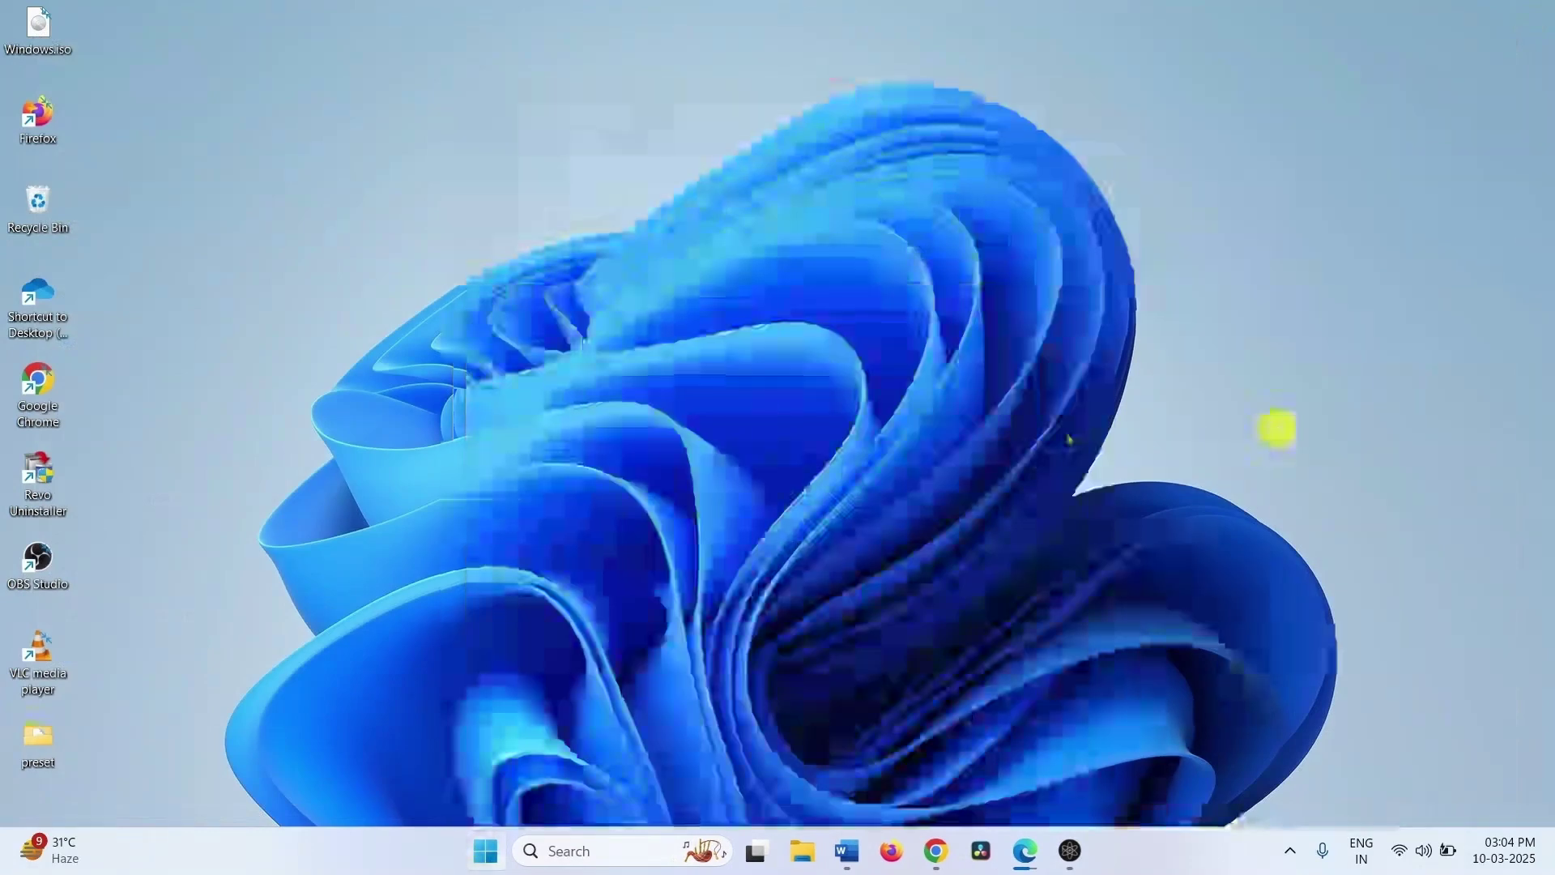
left_click(480, 859)
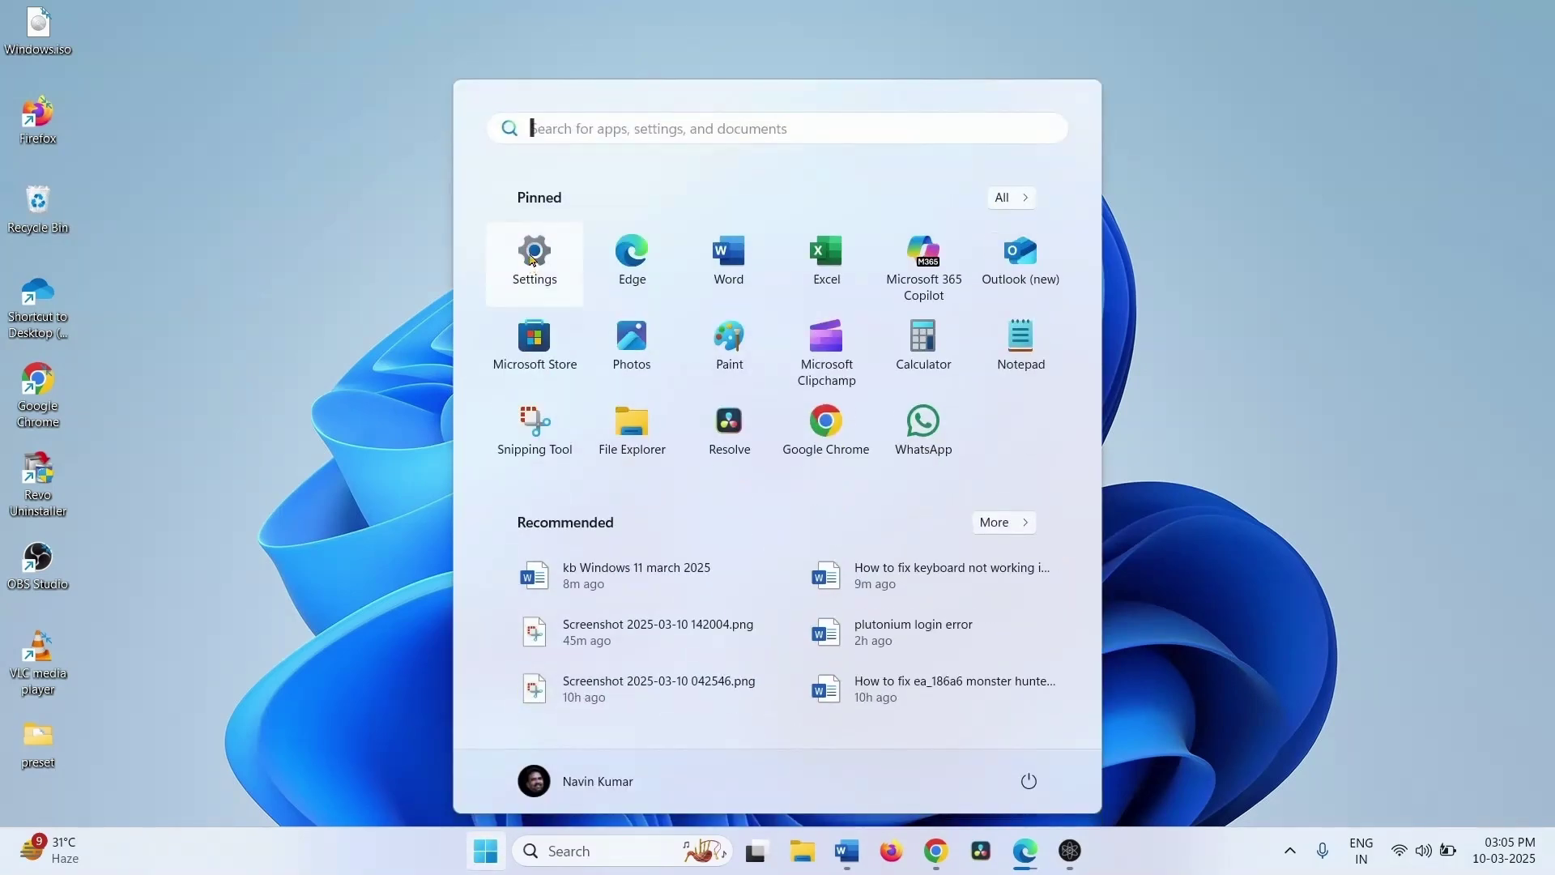
key("Escape")
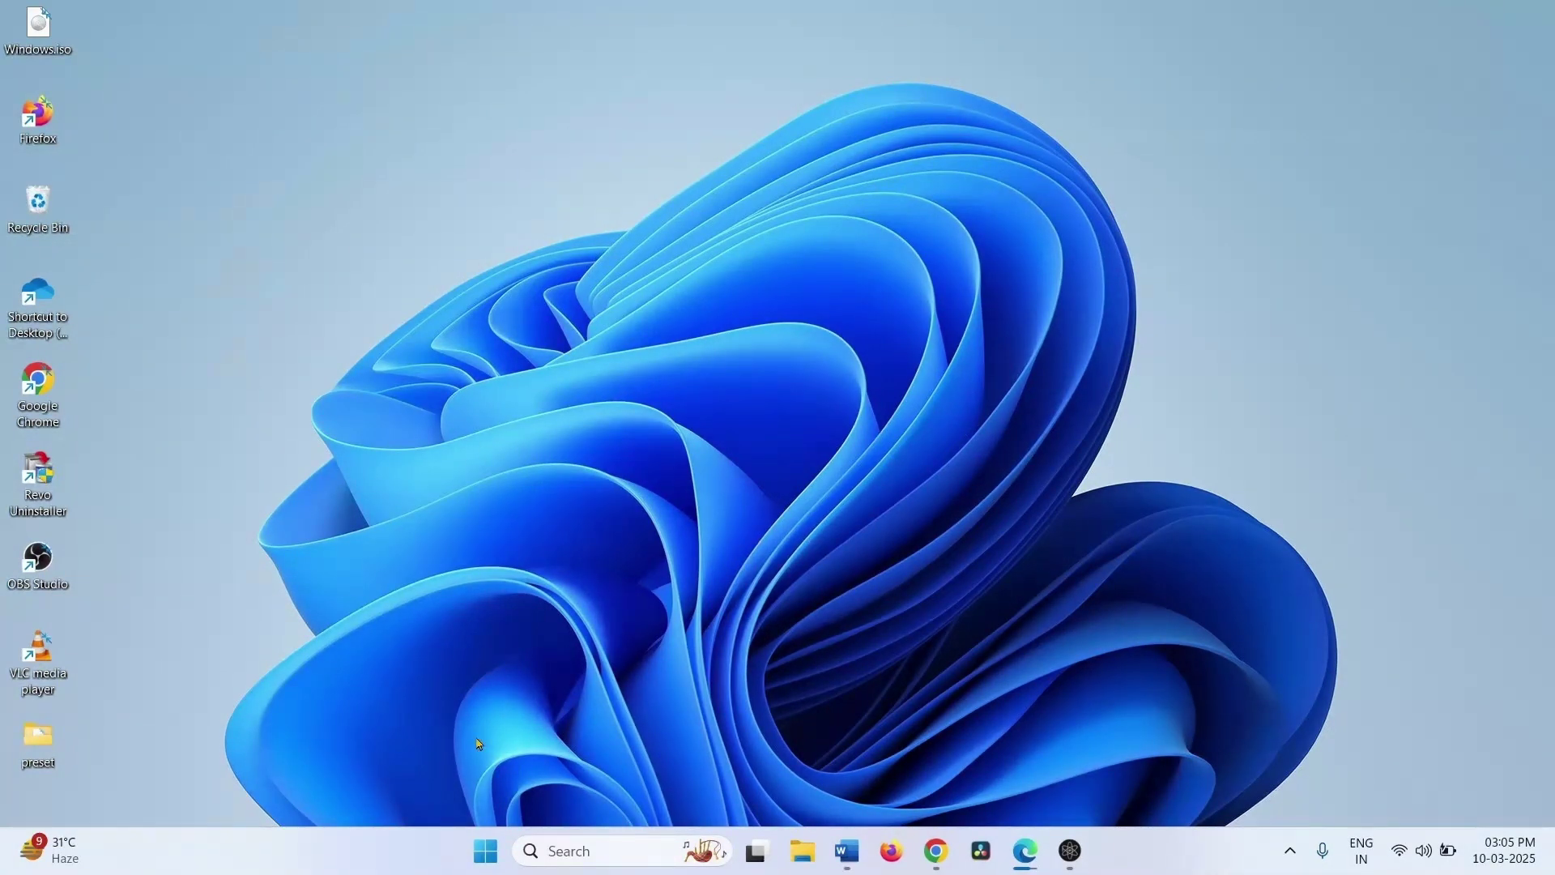
- Open Language & region and view English (India)'s options, dismissing them without removing it
left_click(478, 857)
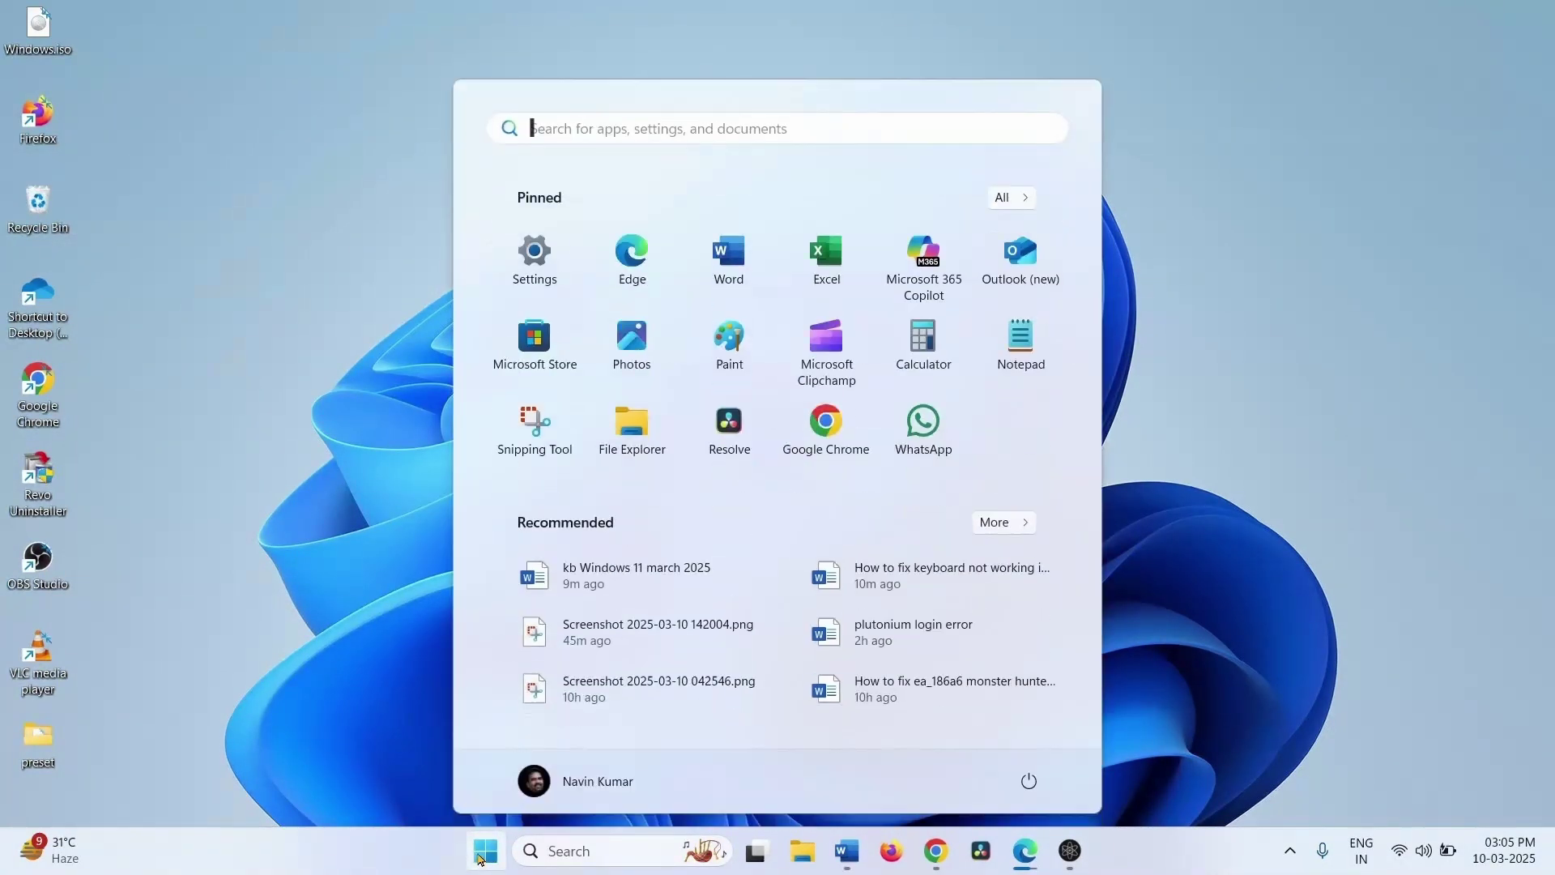
left_click(534, 259)
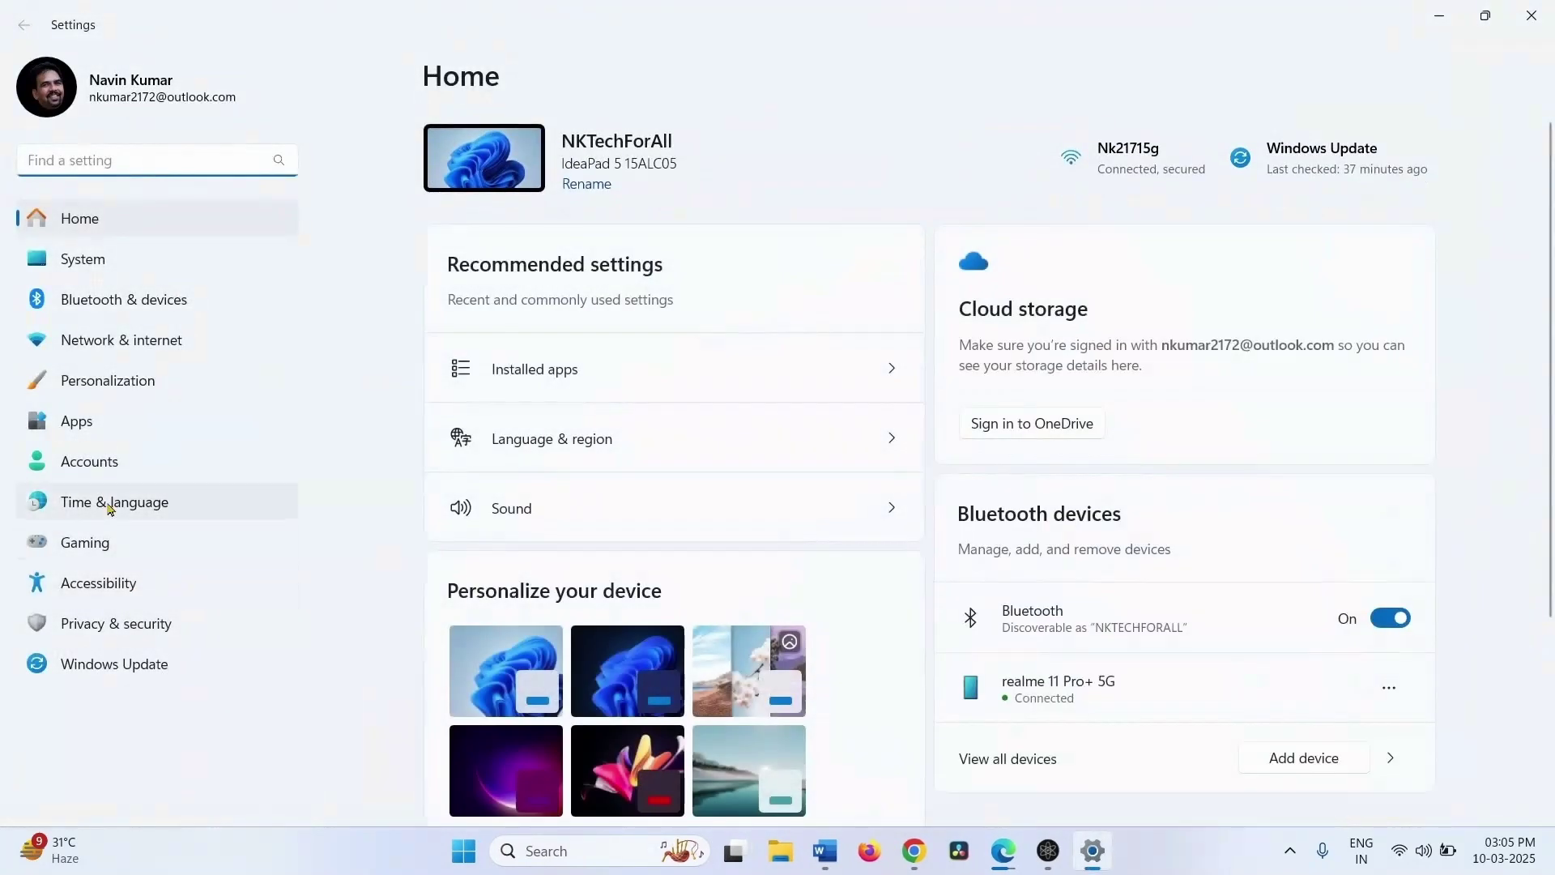
left_click(105, 499)
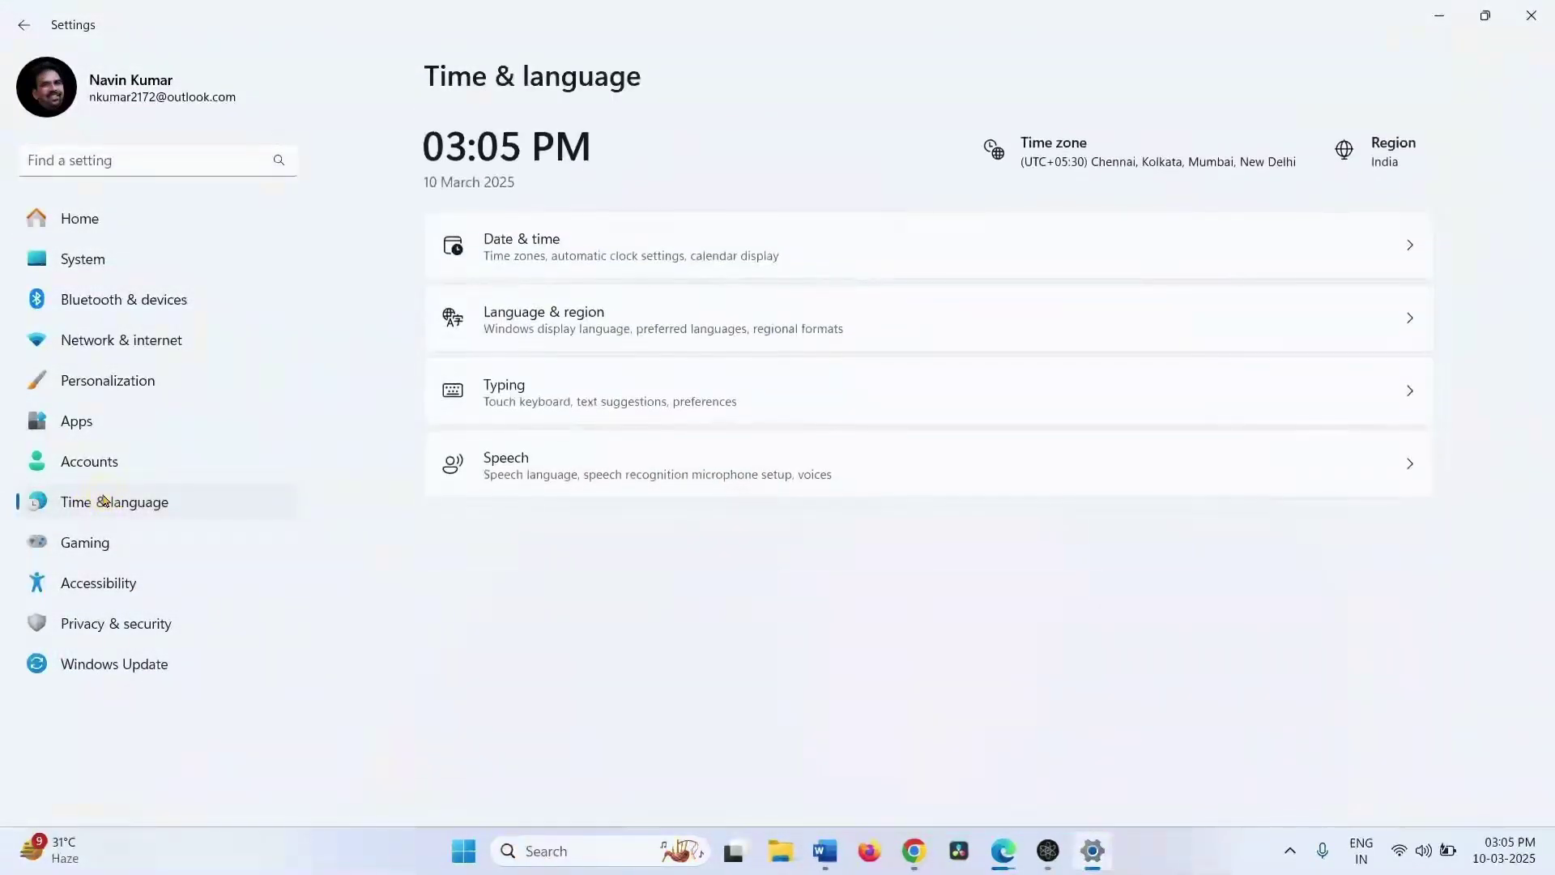
left_click(592, 317)
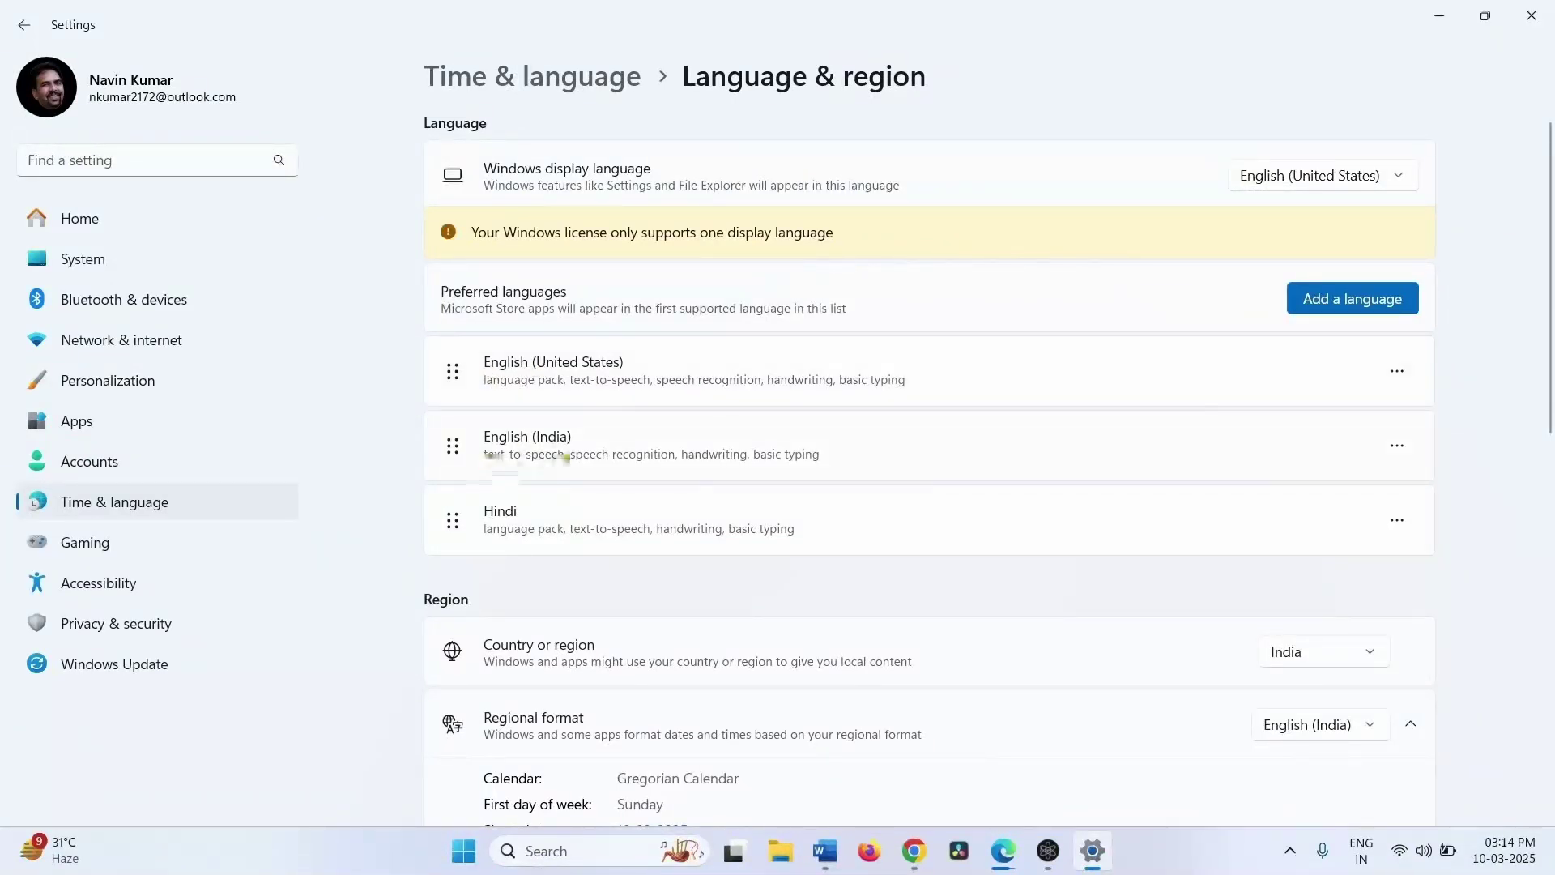
left_click(1395, 447)
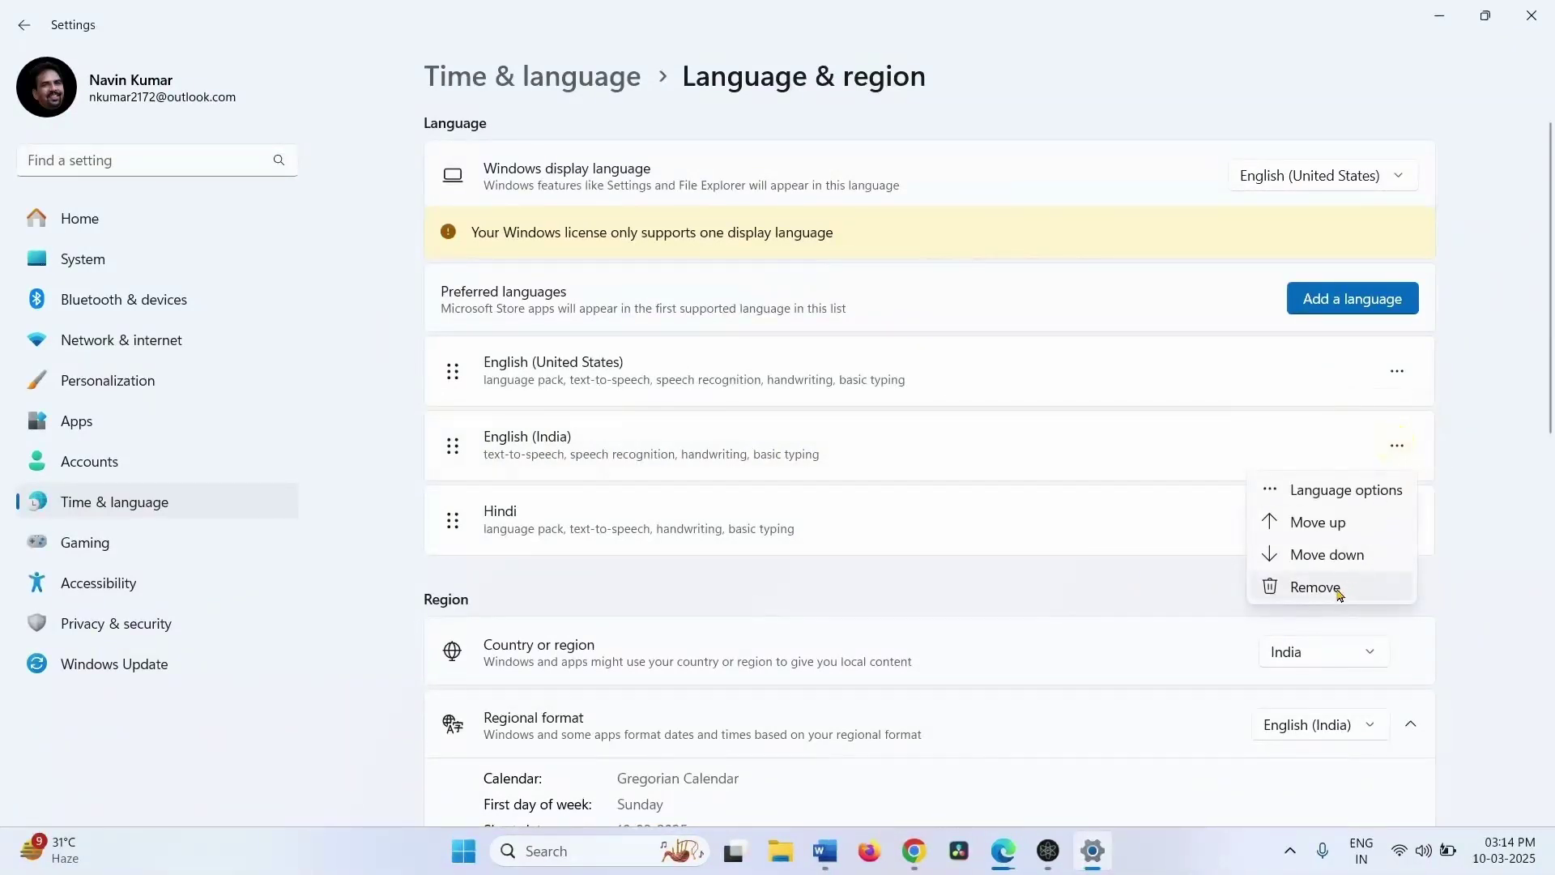
left_click(1291, 586)
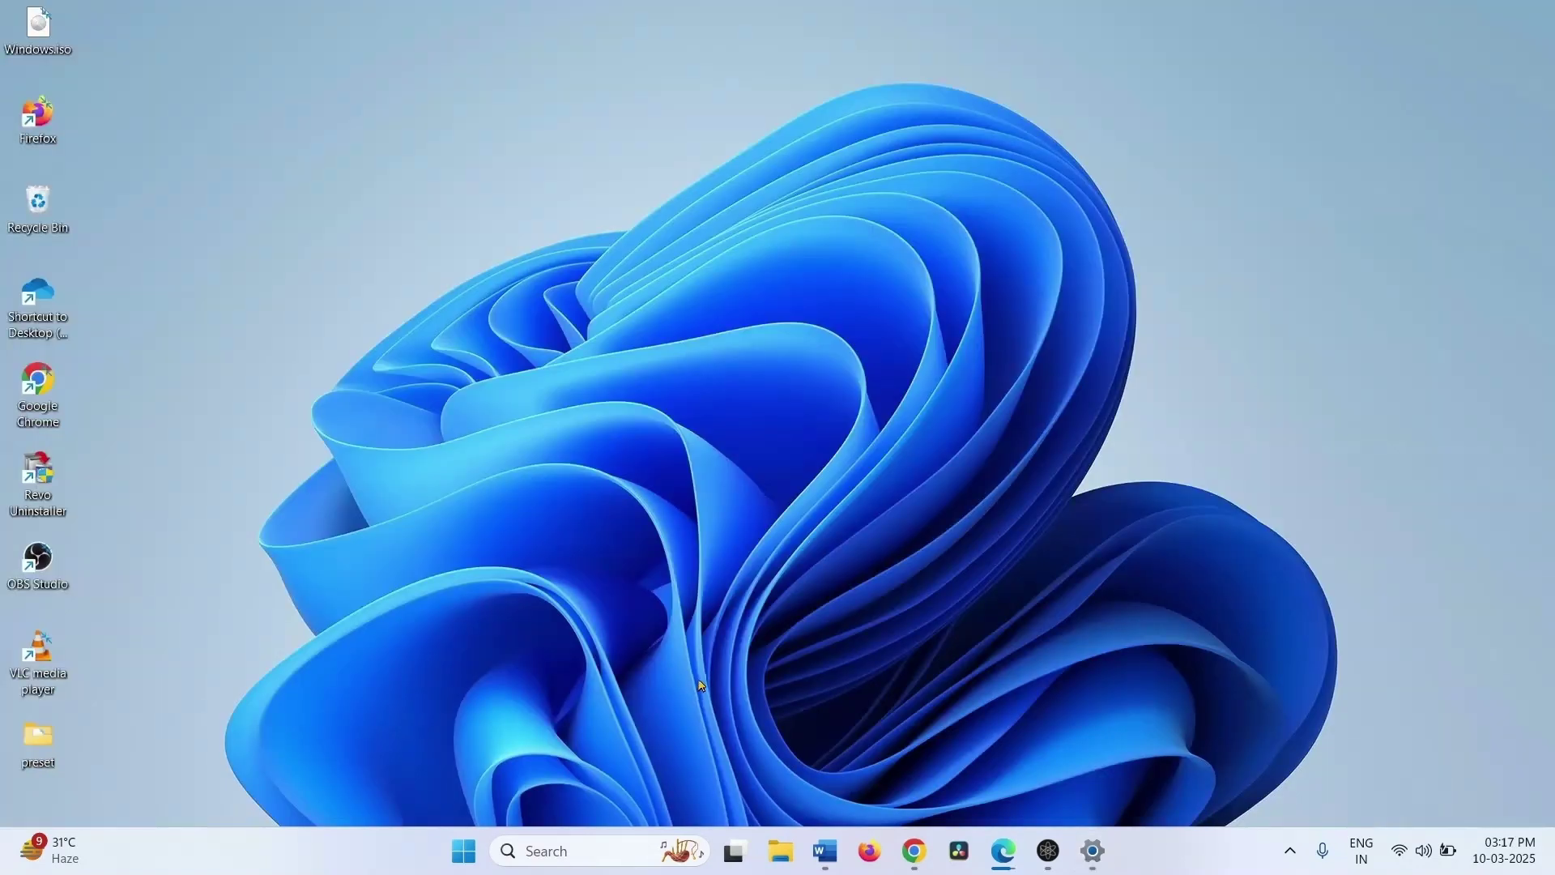
- Launch Terminal (Admin) from the Win+X menu and approve the UAC prompt
key("super+x")
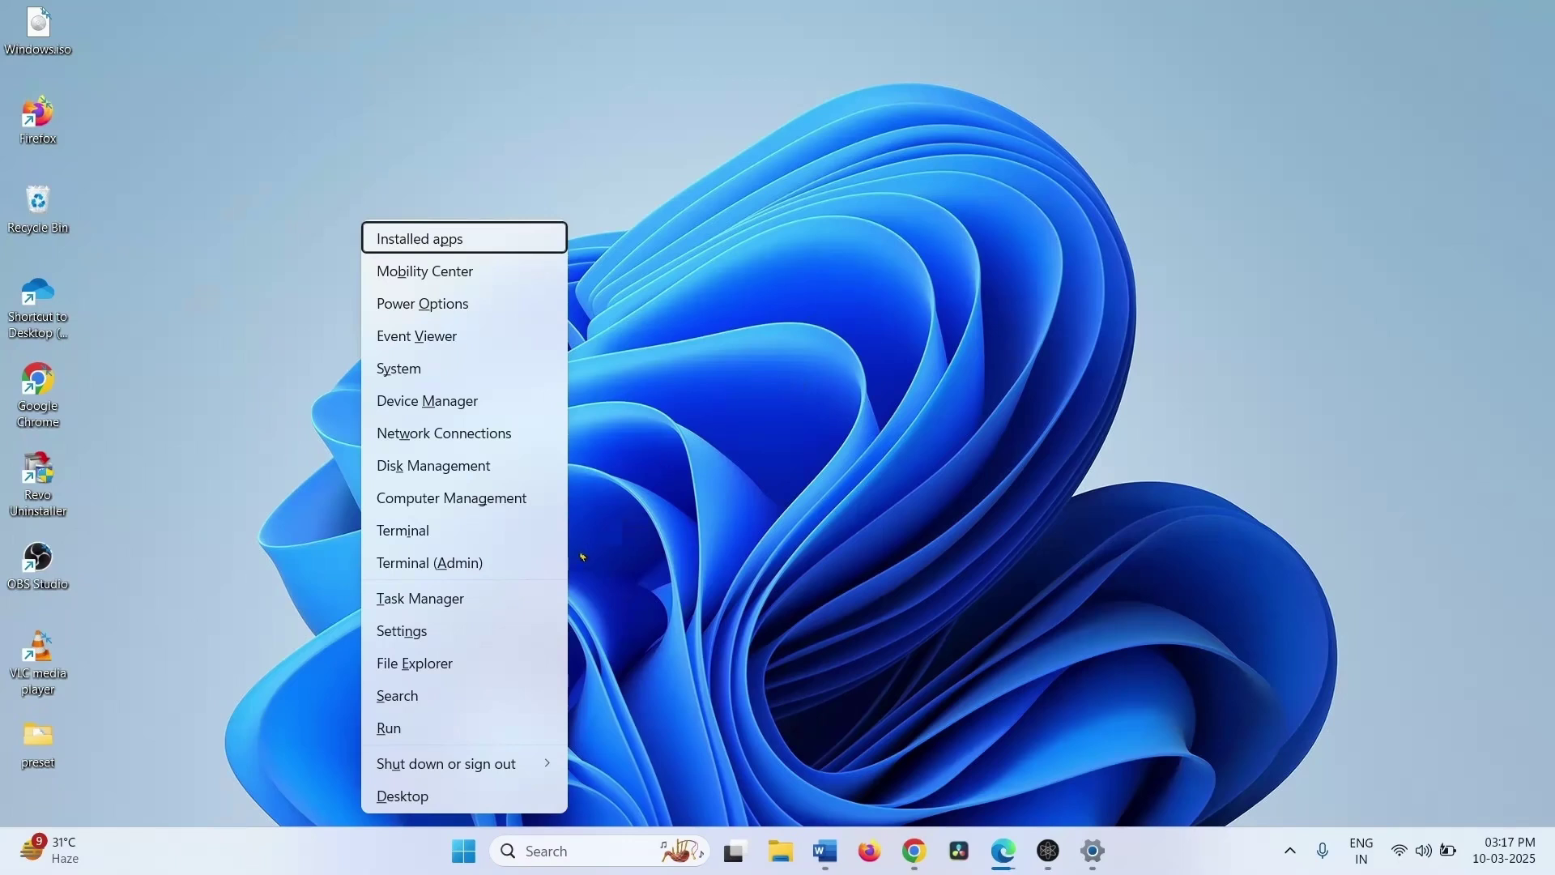
left_click(441, 567)
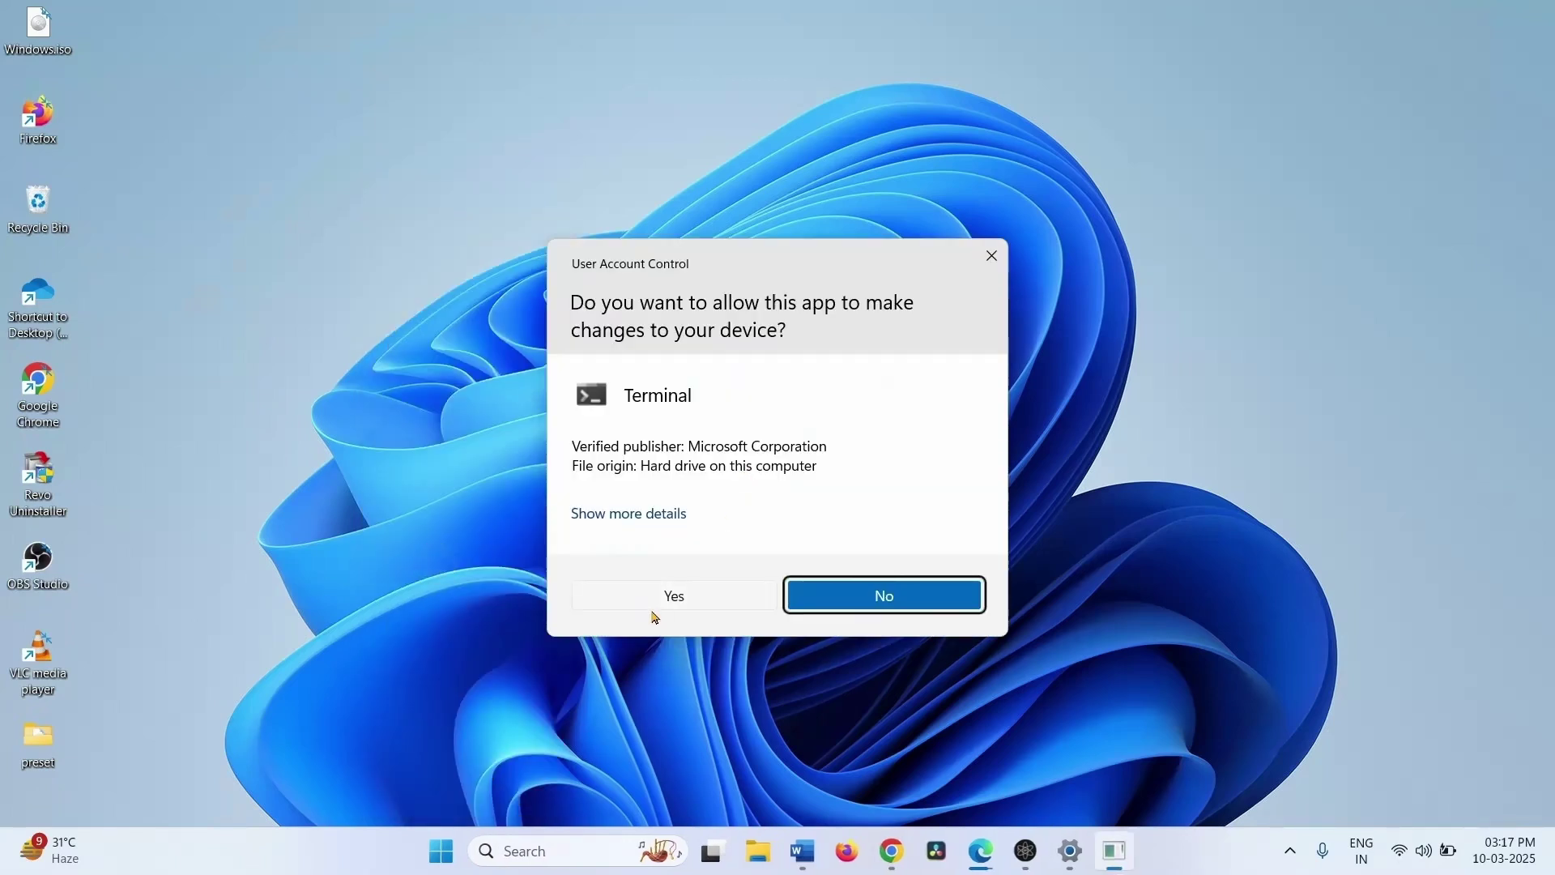
left_click(651, 598)
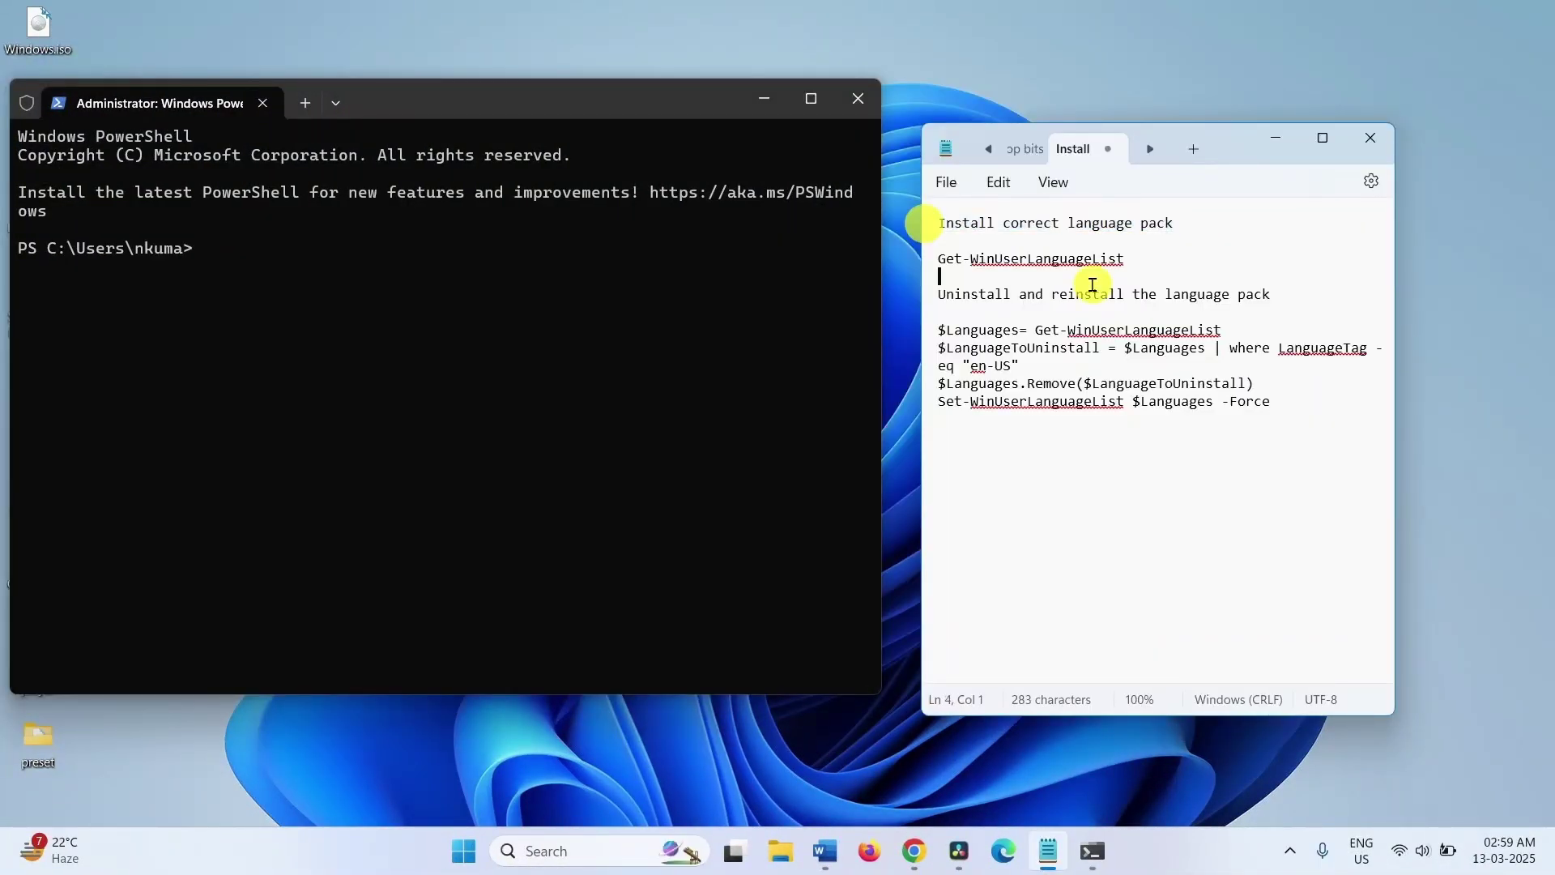
- Copy Get-WinUserLanguageList from Notepad and run it in PowerShell to list installed languages
left_click_drag(1125, 259, 920, 258)
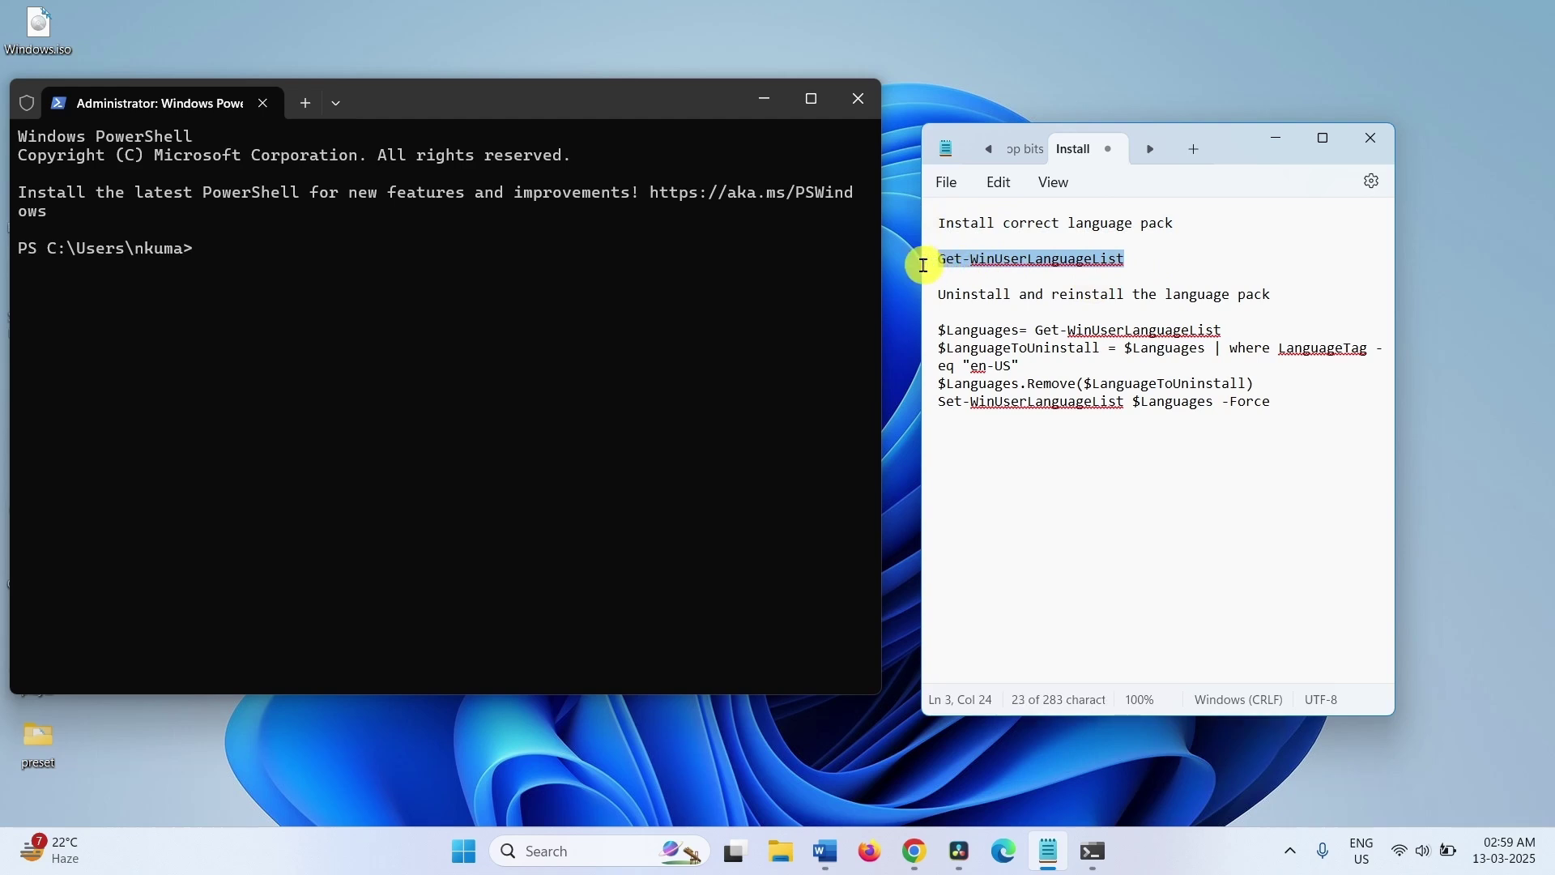
right_click(990, 265)
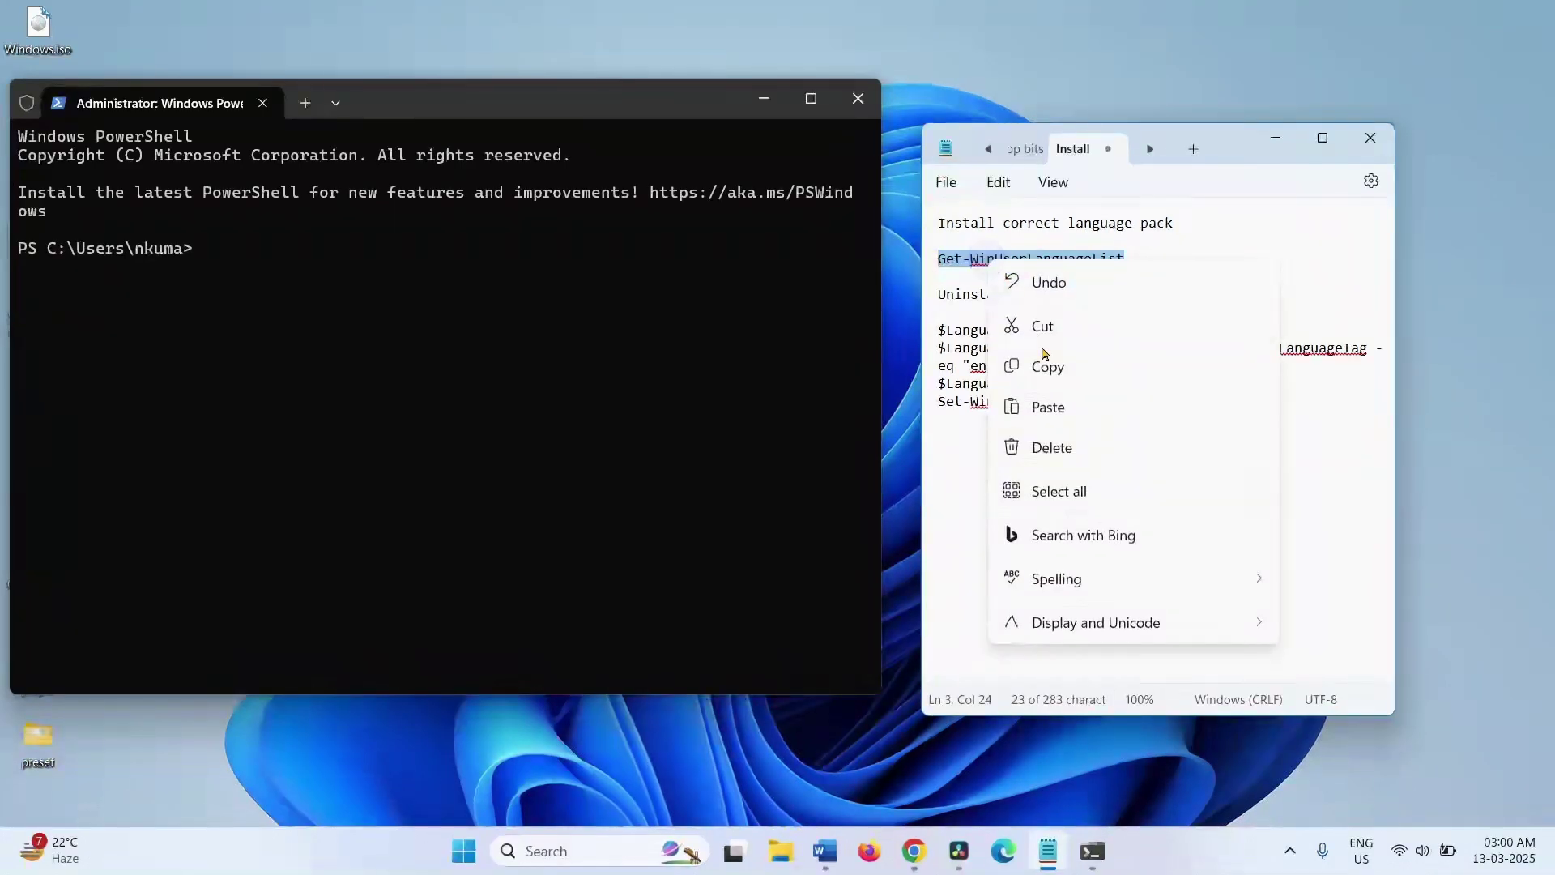
left_click(1043, 361)
left_click(205, 314)
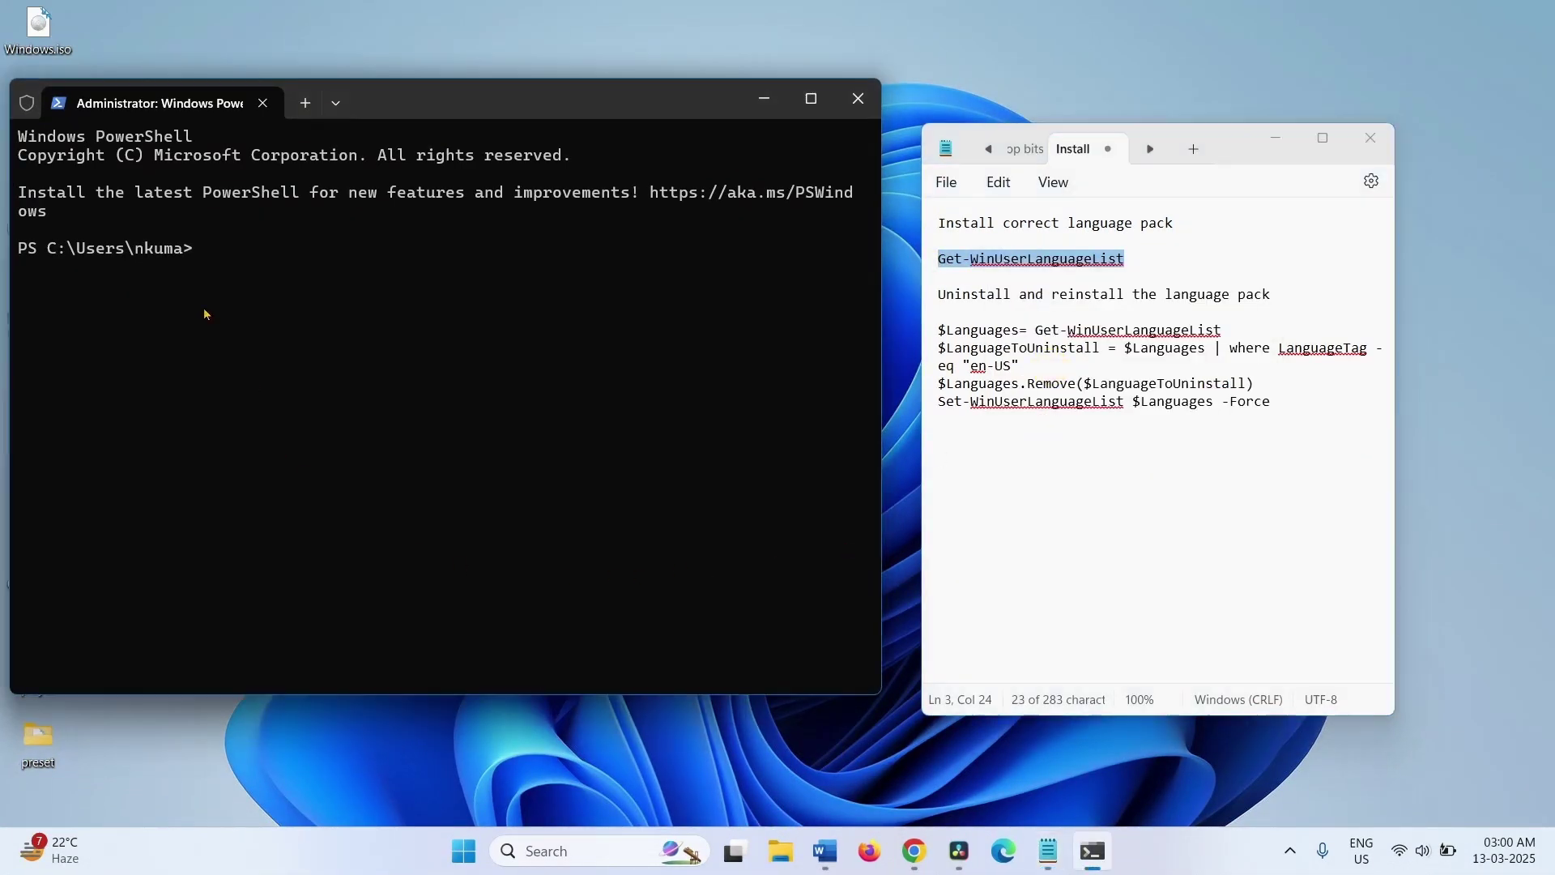
right_click(226, 247)
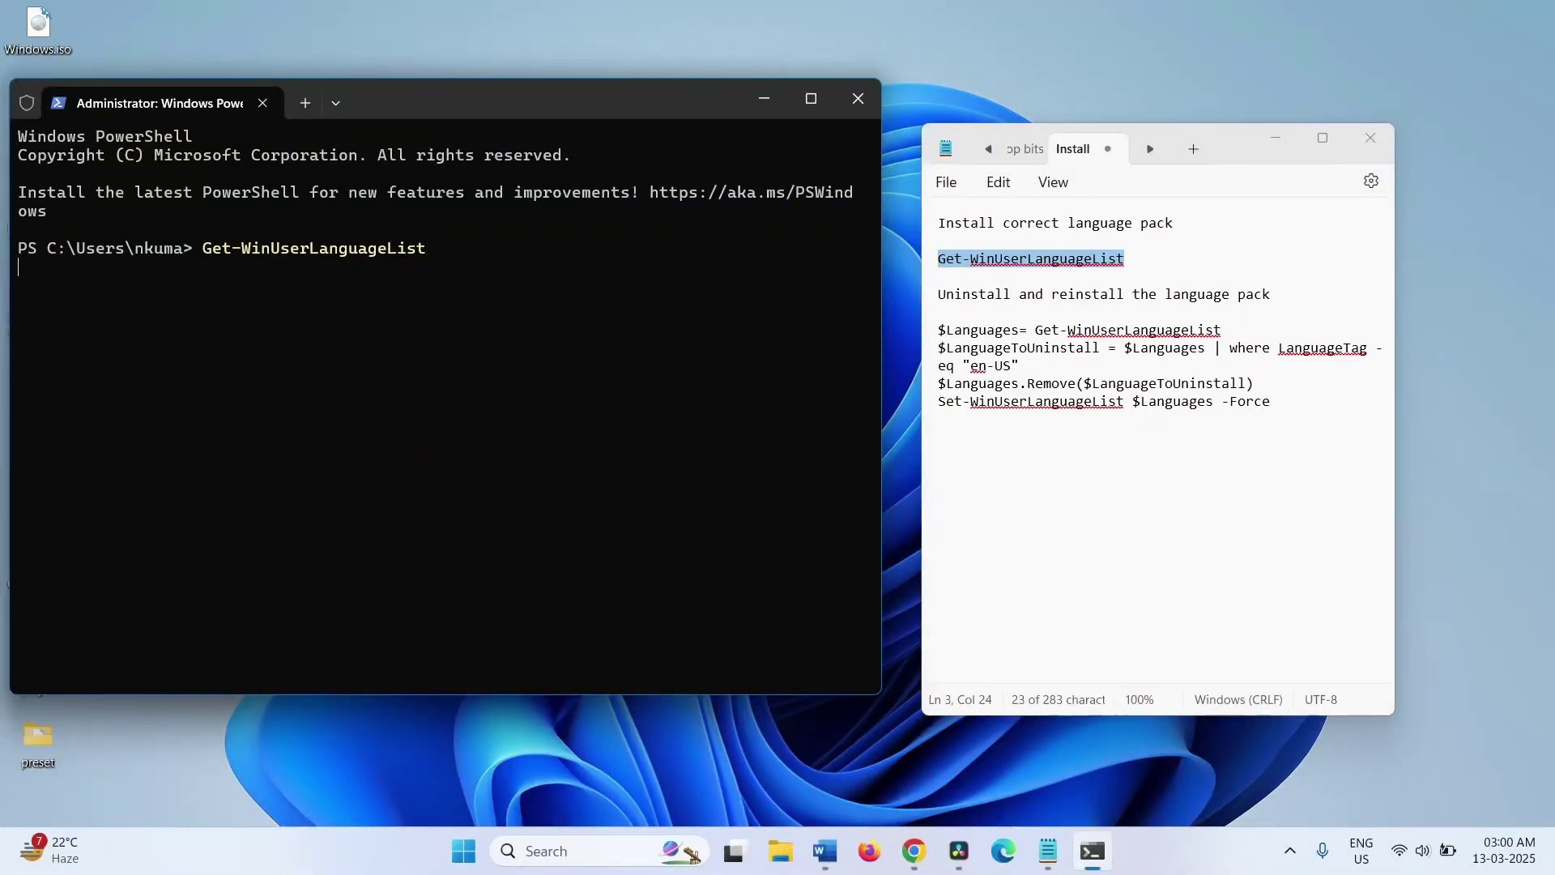
- Select the four language-removal command lines in Notepad
left_click_drag(938, 329, 1156, 507)
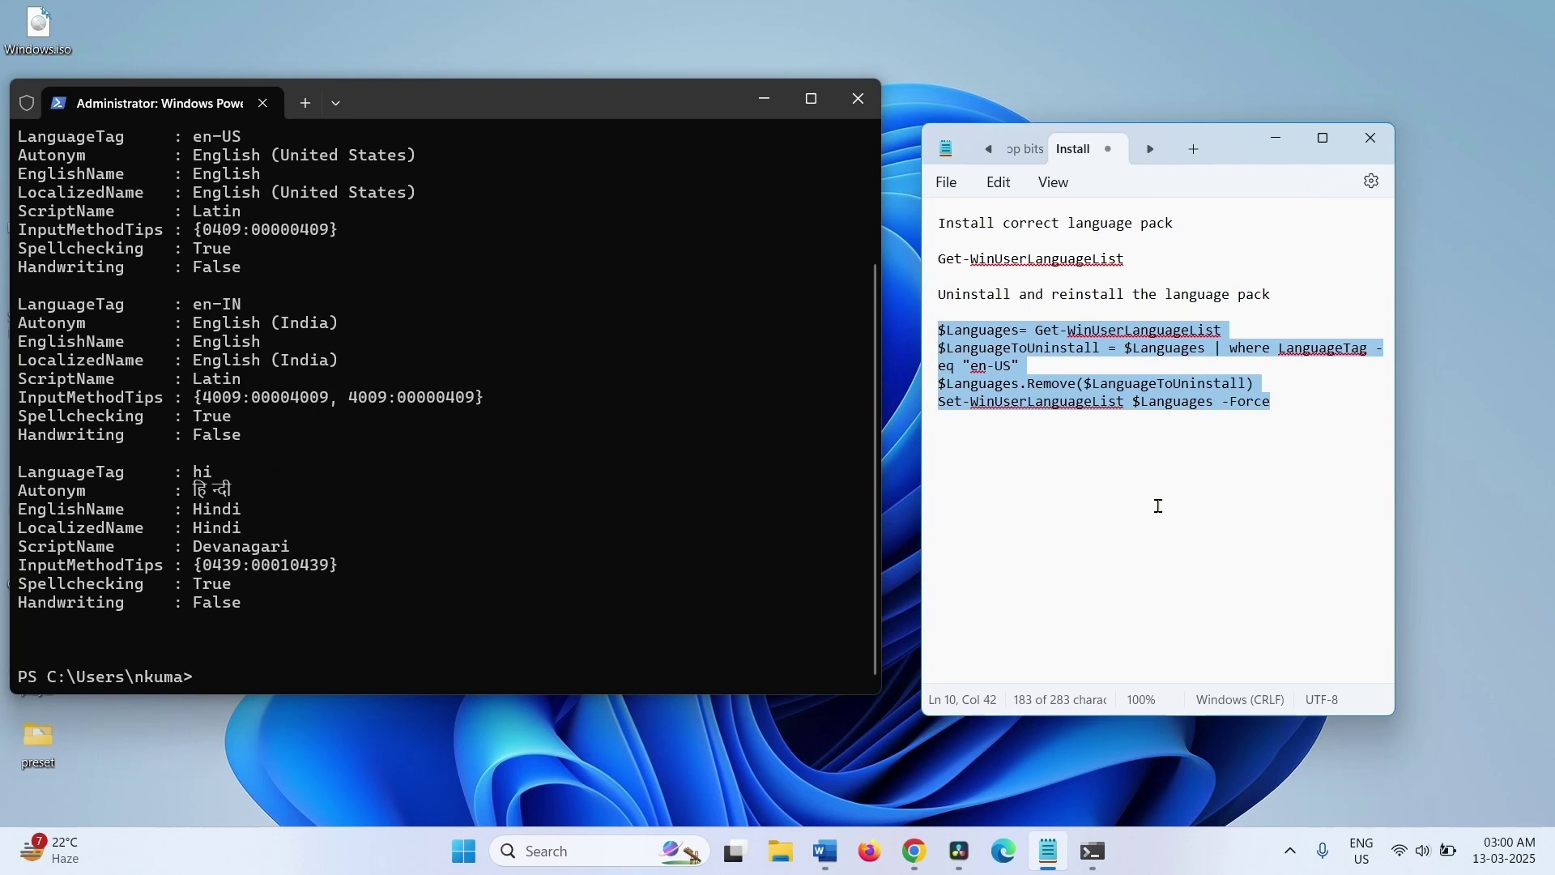
left_click(1285, 406)
mouse_move(1230, 402)
left_mouse_down()
mouse_move(1244, 409)
mouse_move(920, 320)
mouse_move(921, 350)
mouse_move(938, 331)
left_mouse_up()
- Paste the four commands removing en-US into PowerShell and confirm running them with Paste anyway
right_click(972, 355)
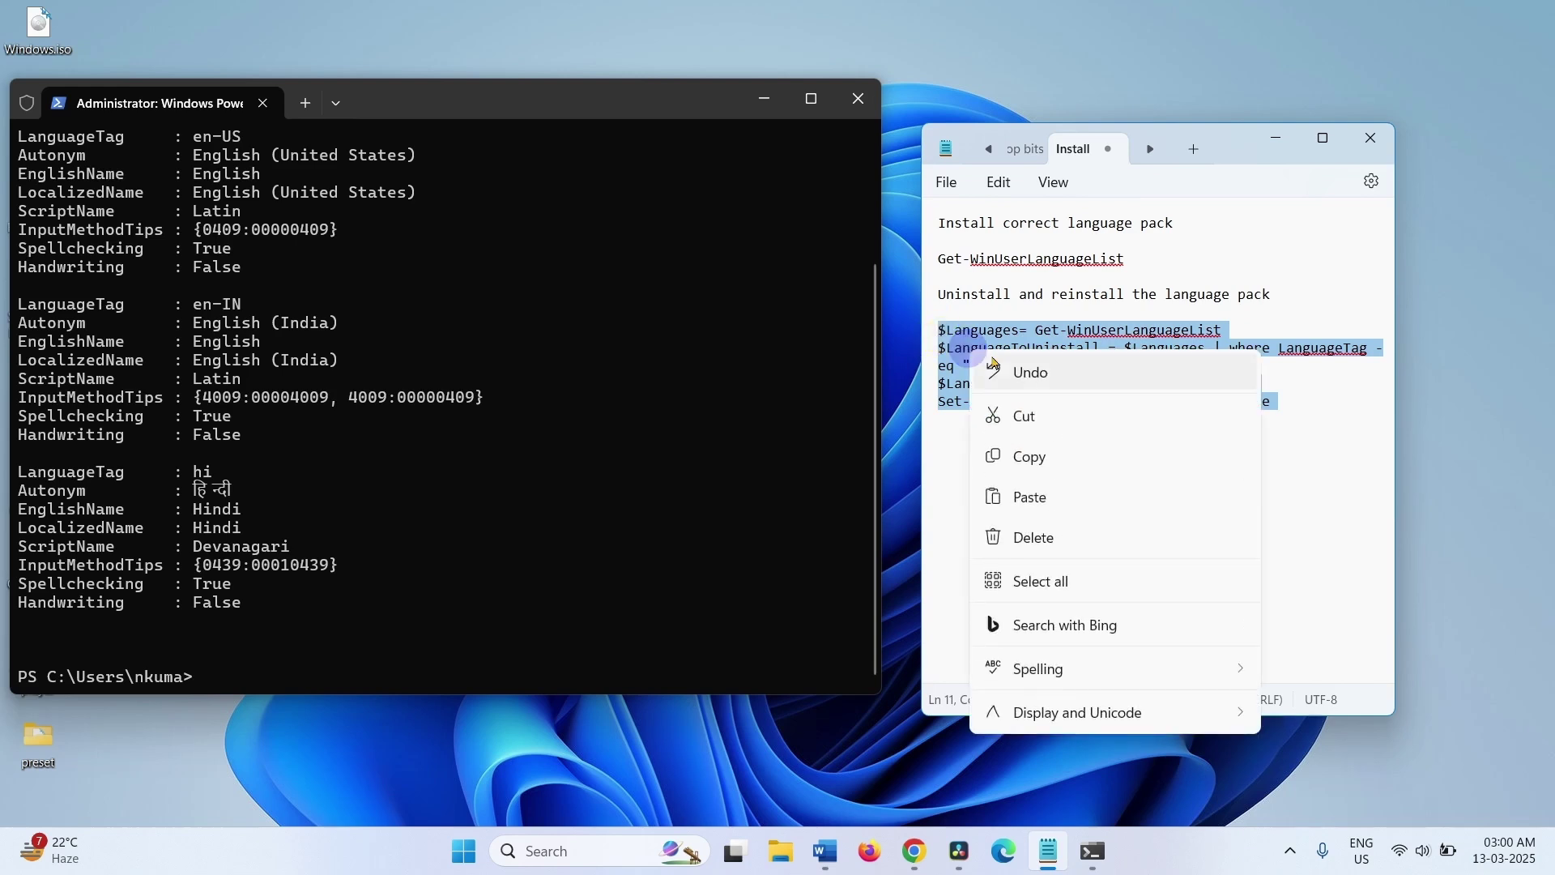
left_click(1027, 453)
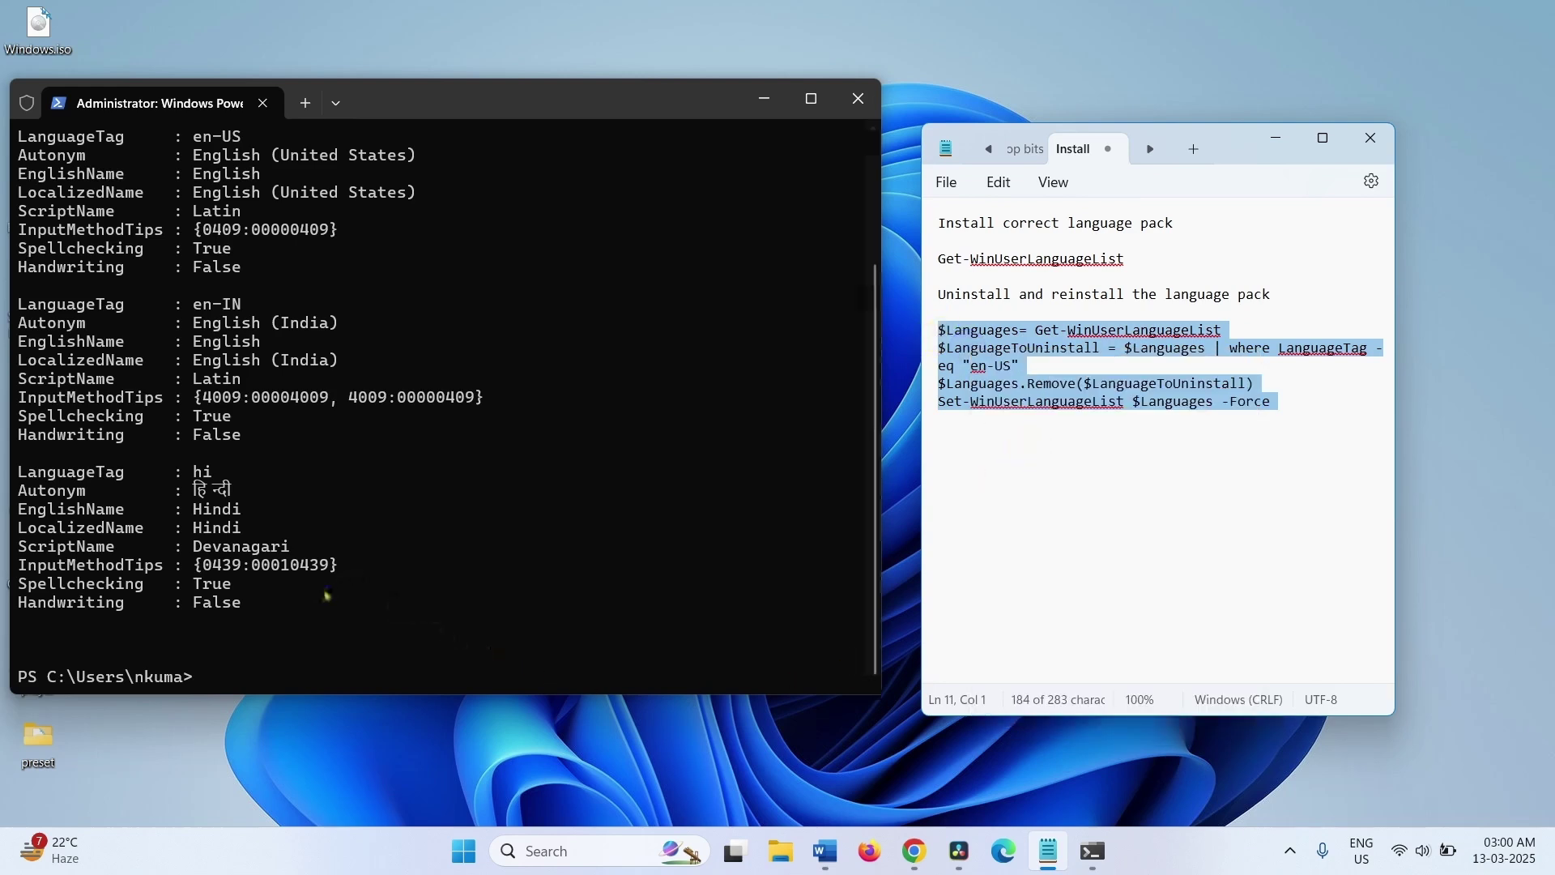
right_click(227, 678)
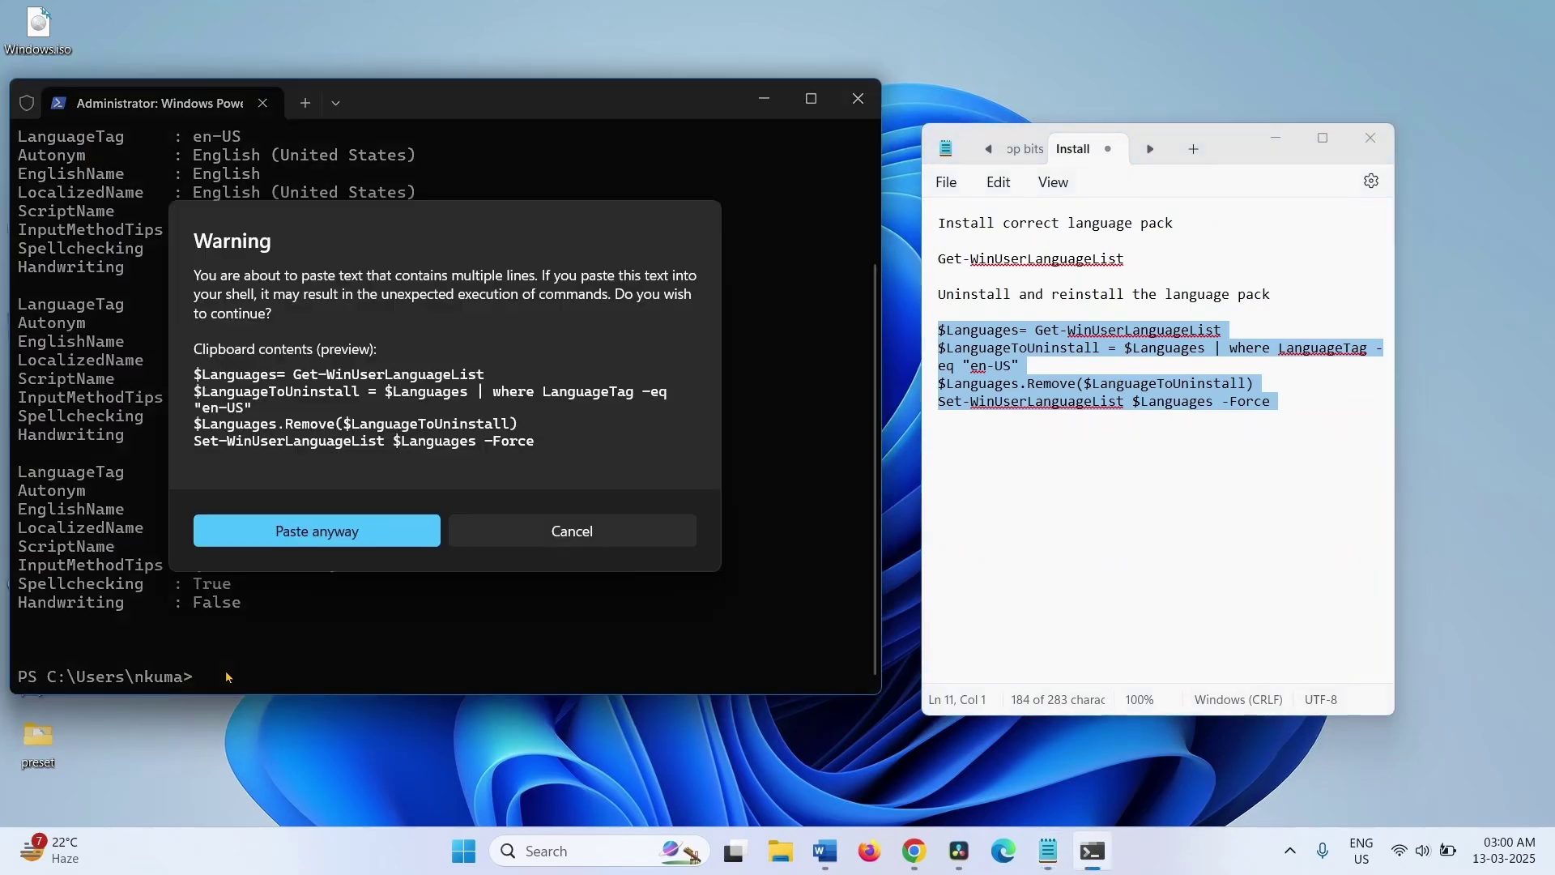
left_click(293, 534)
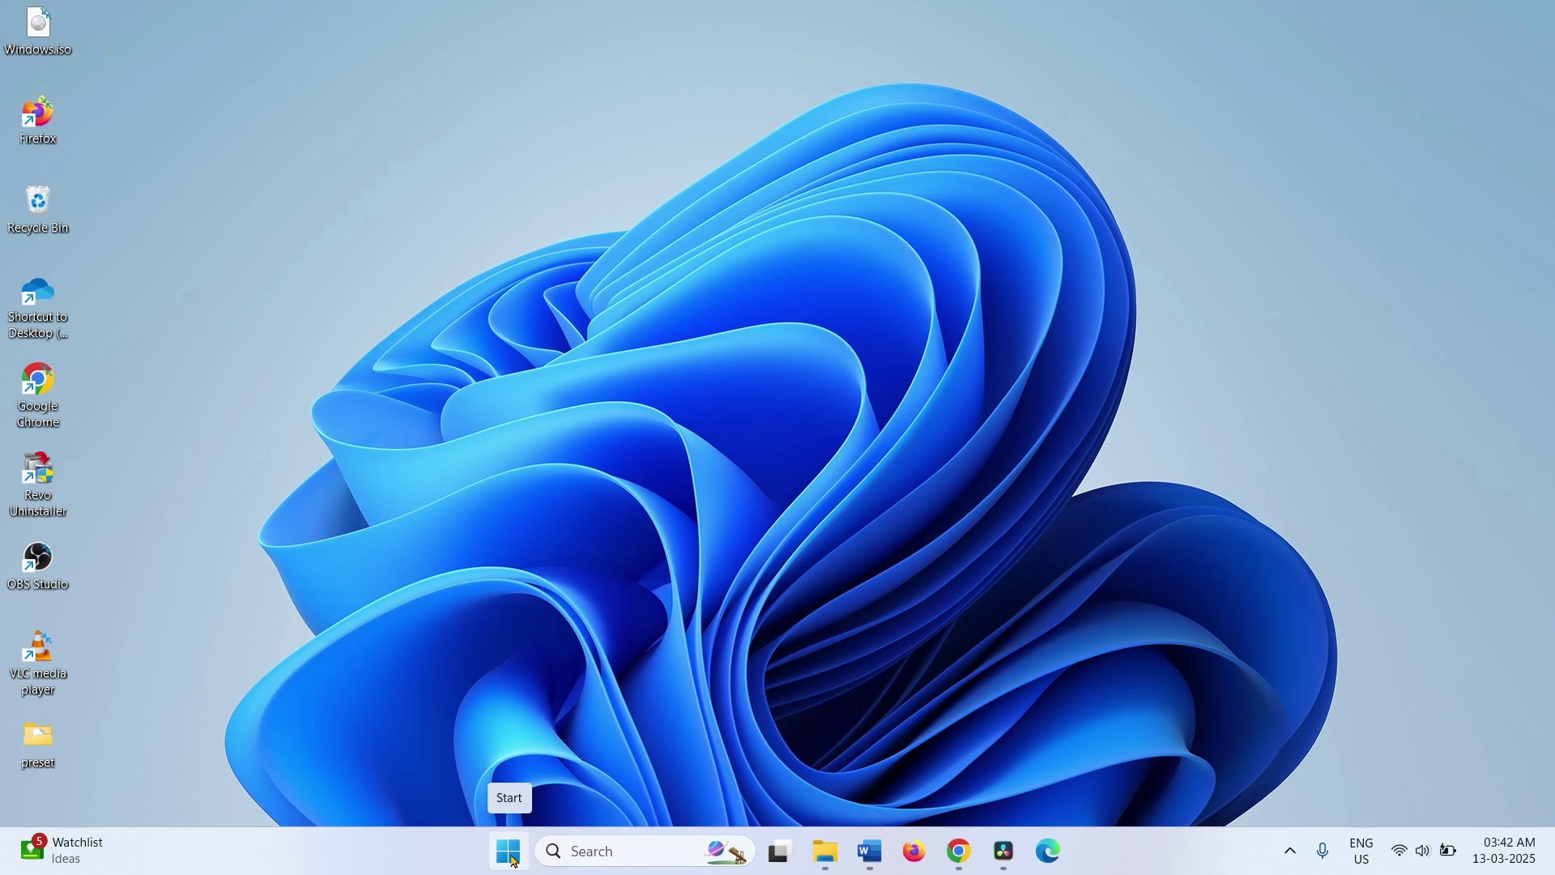
- Check Settings > Time & language > Language & region: only English (India) and Hindi remain
left_click(514, 861)
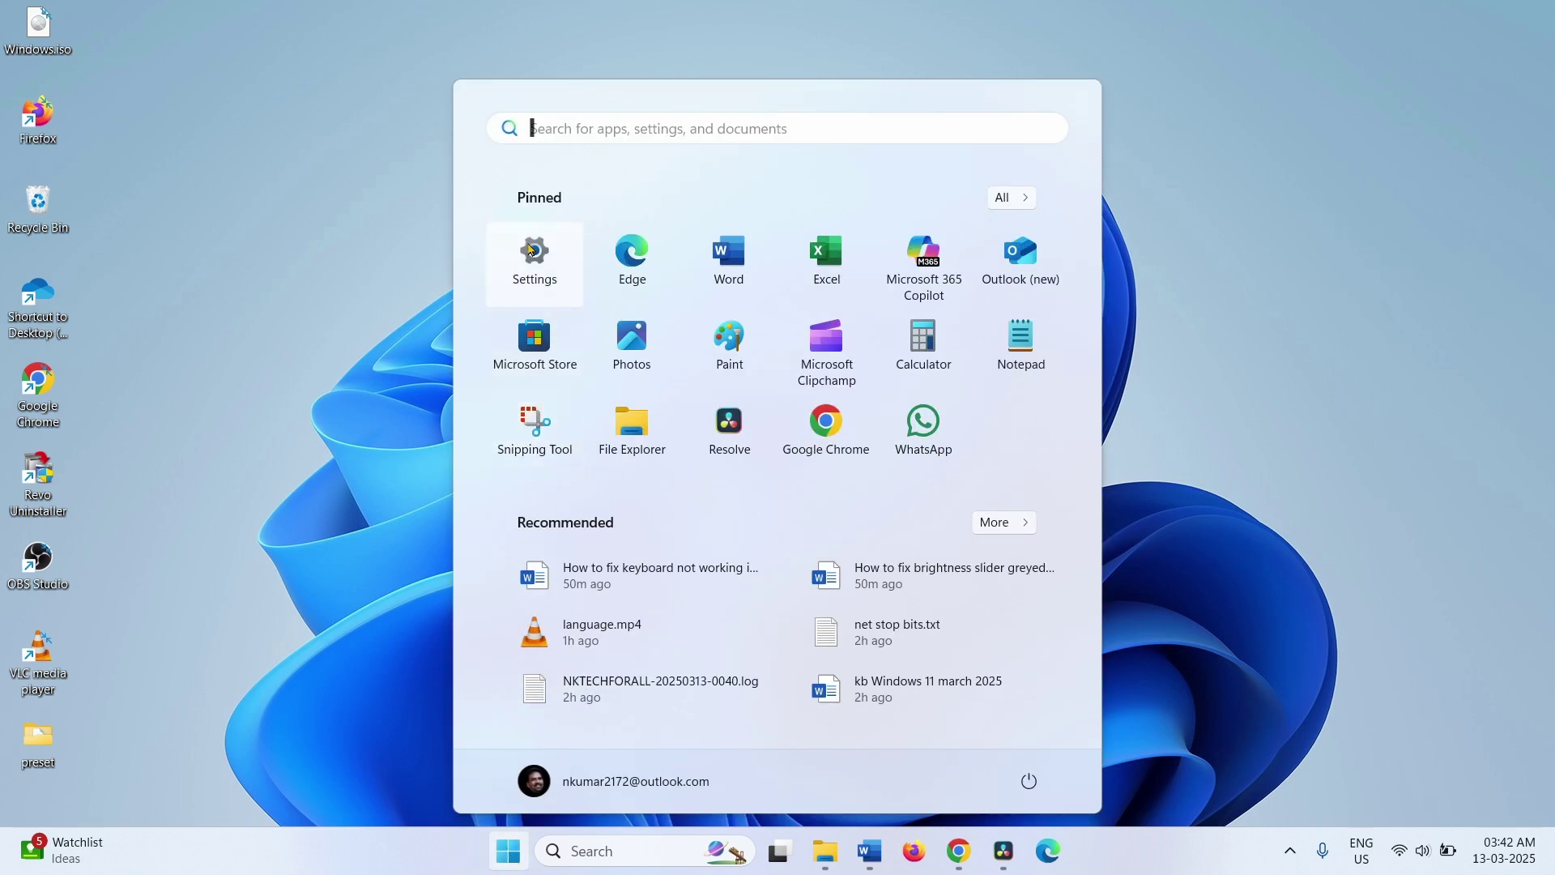
left_click(532, 251)
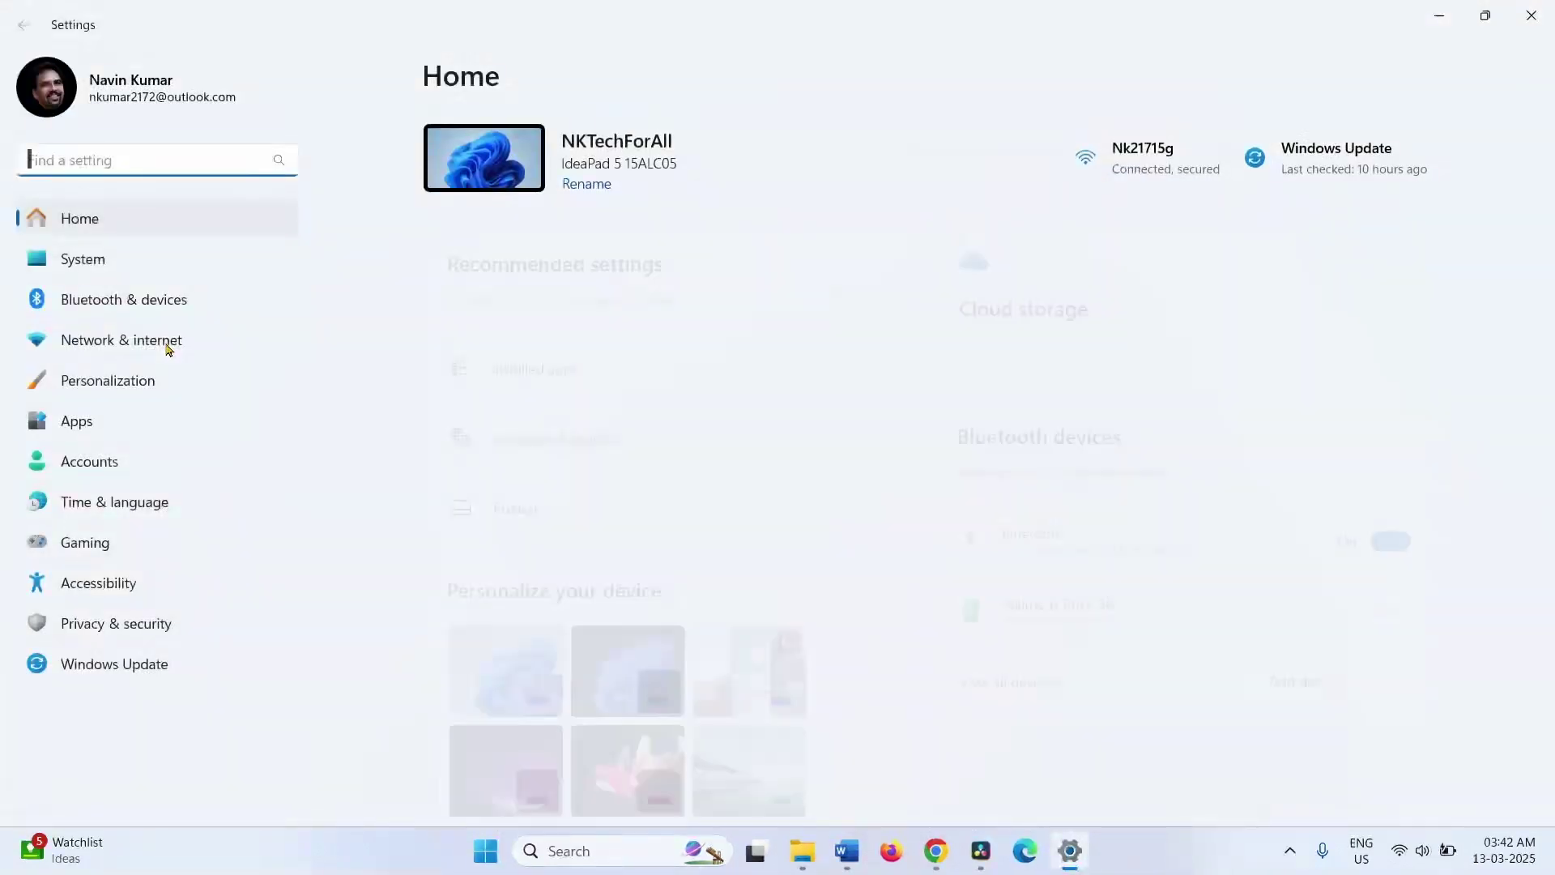
left_click(96, 516)
left_click(534, 329)
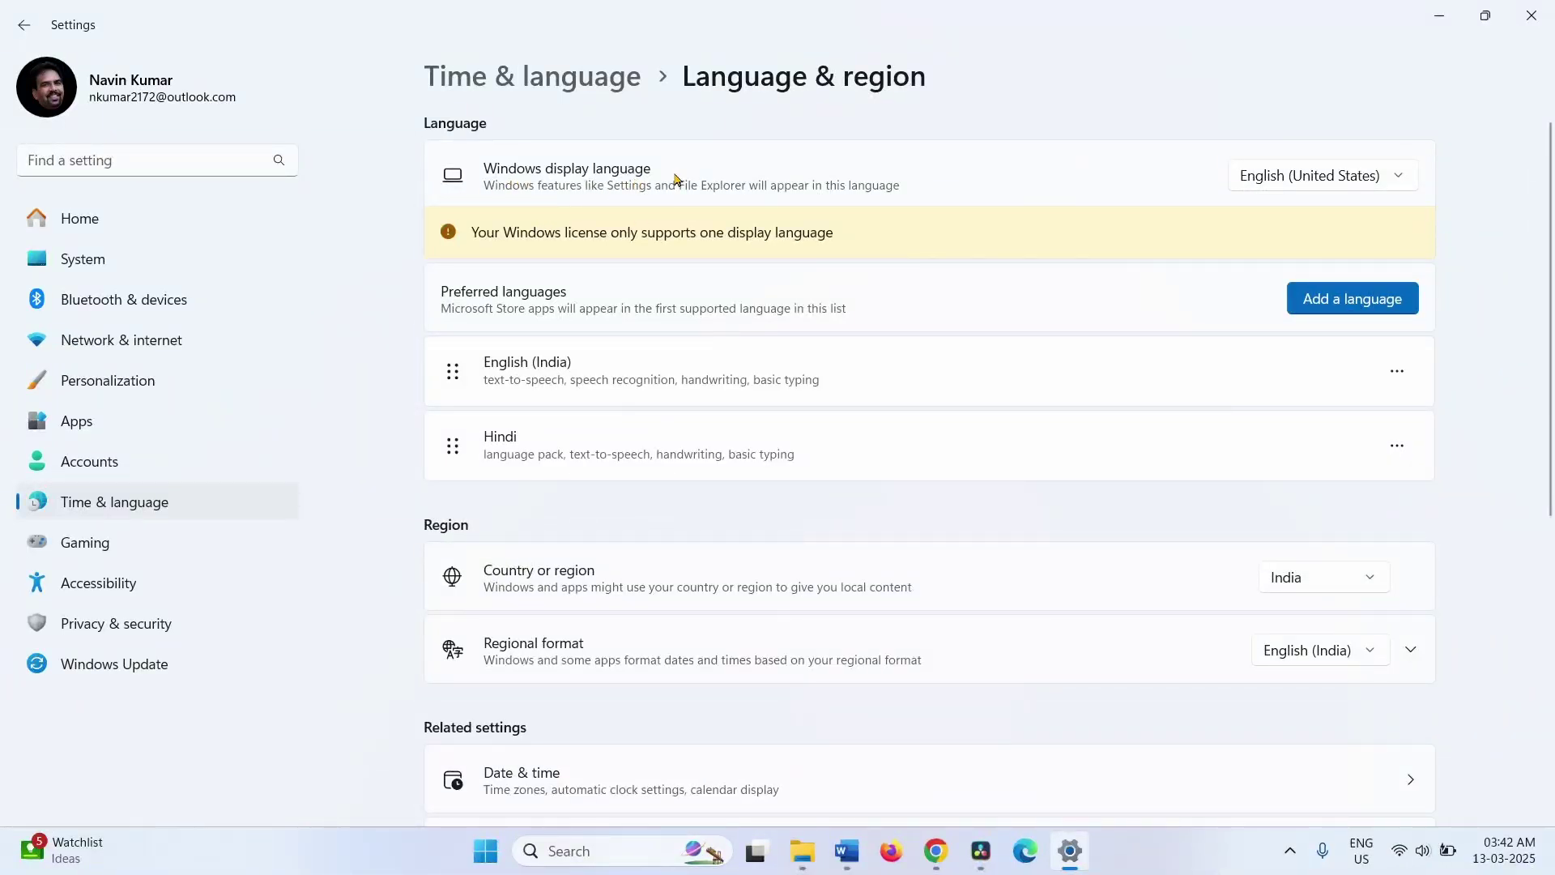
left_click(1321, 299)
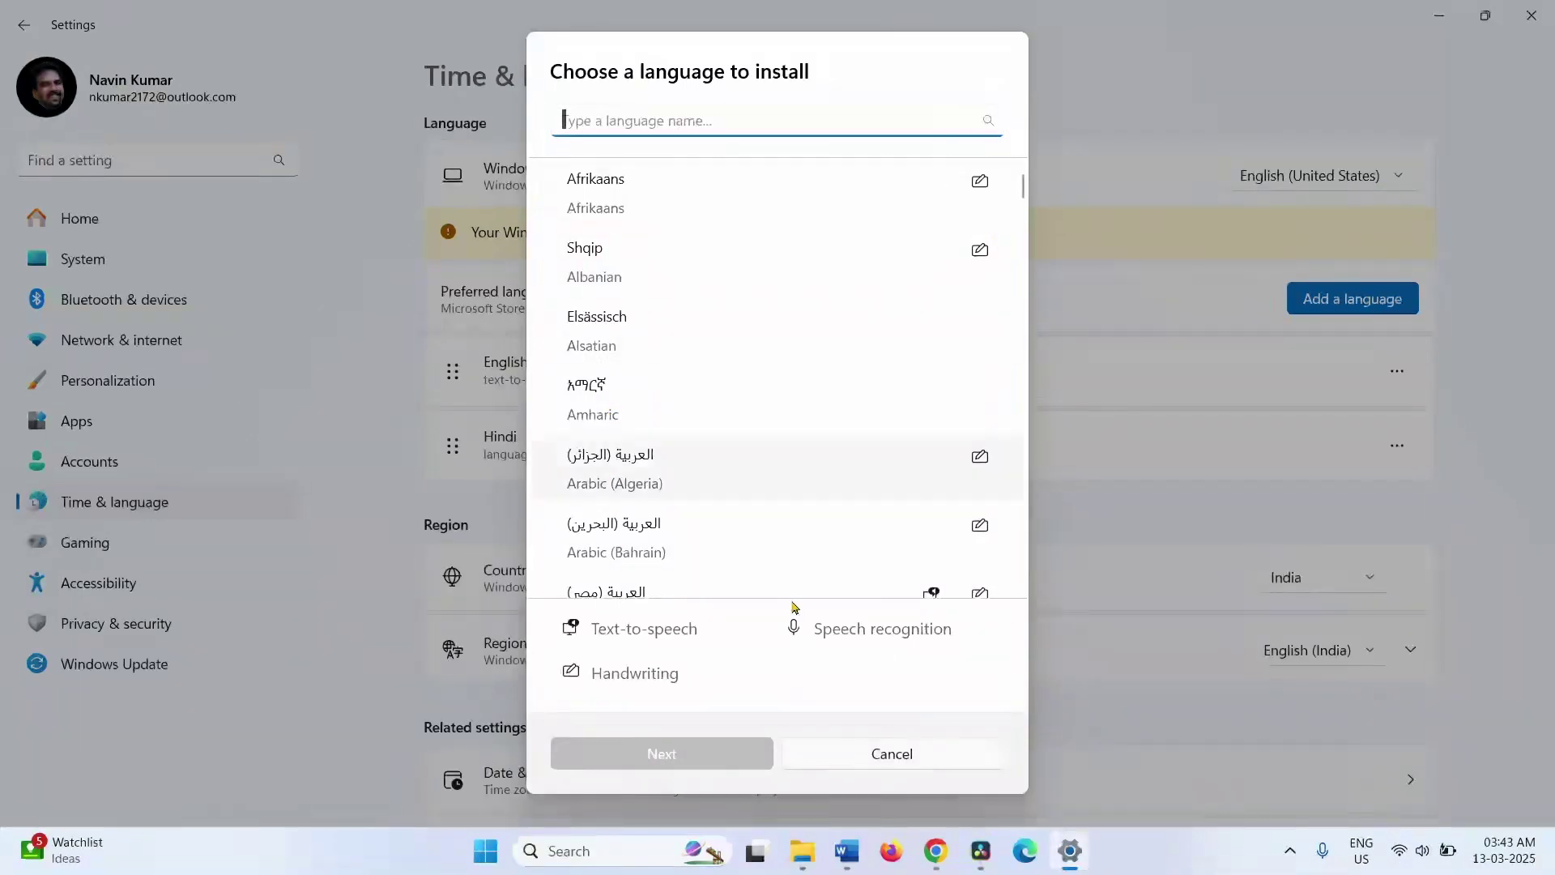
left_click(896, 753)
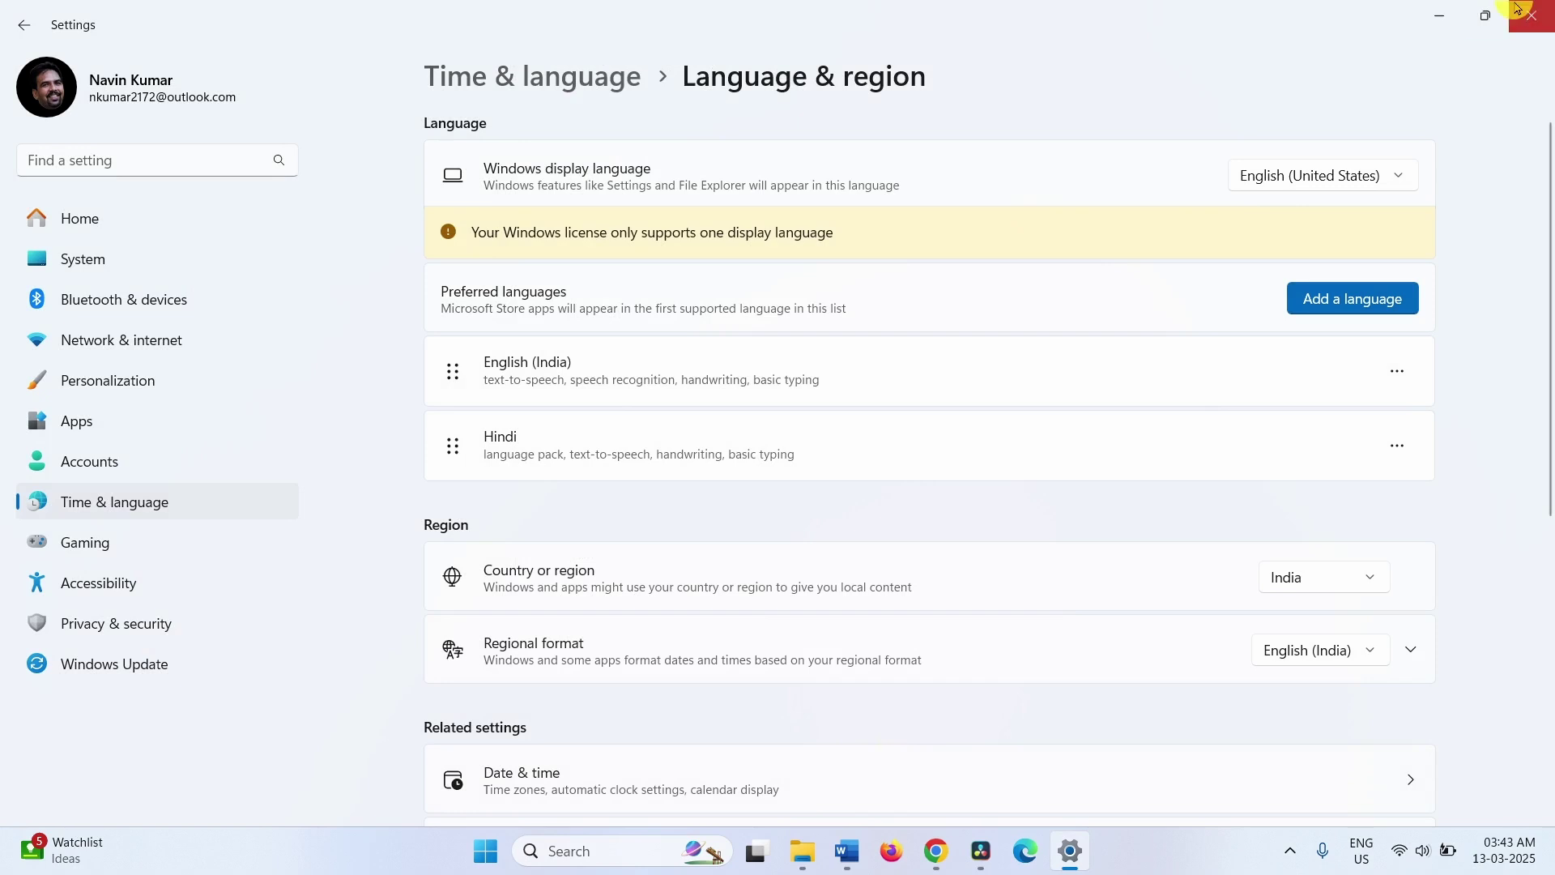